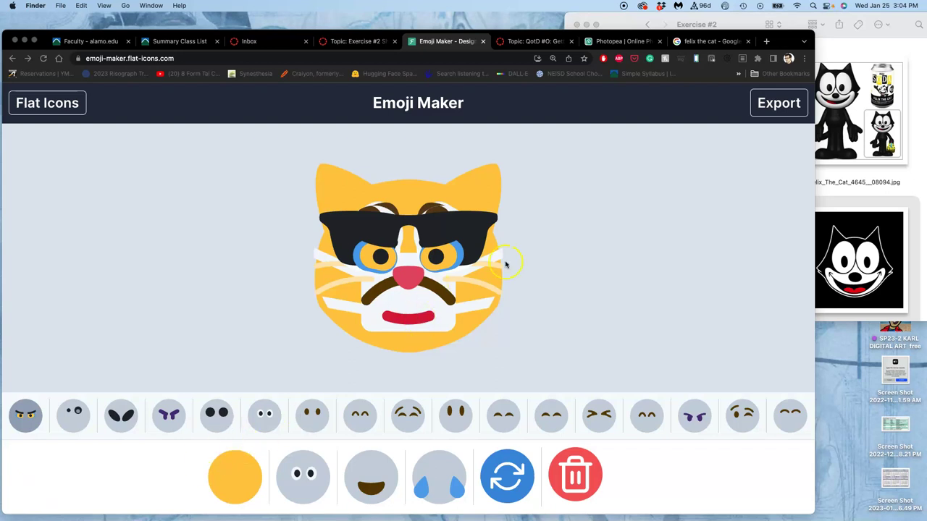
- Bring the Exercise #2 Felix reference images forward alongside the cat emoji page
click(917, 140)
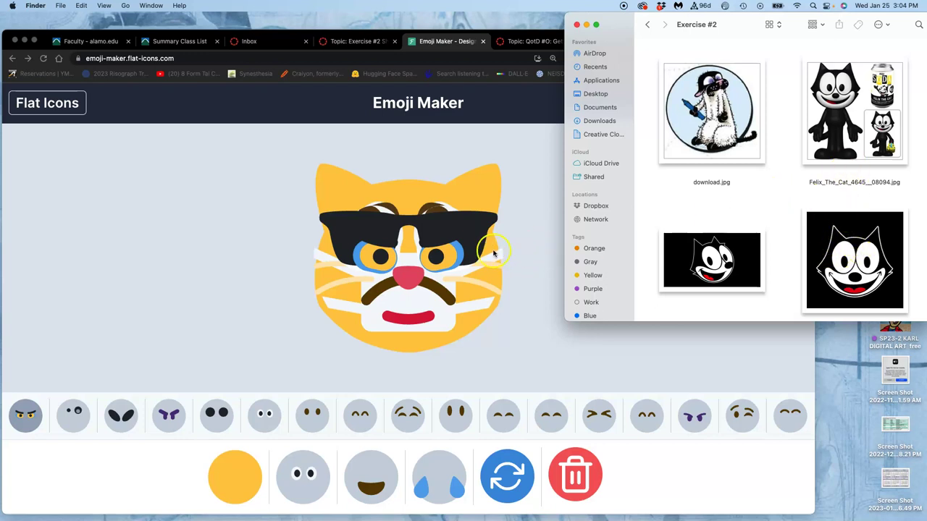
click(279, 255)
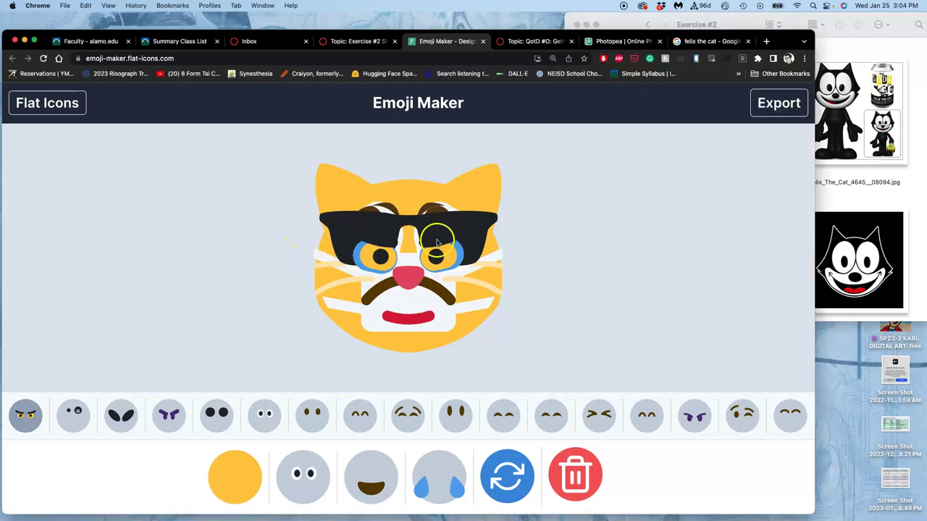
click(832, 208)
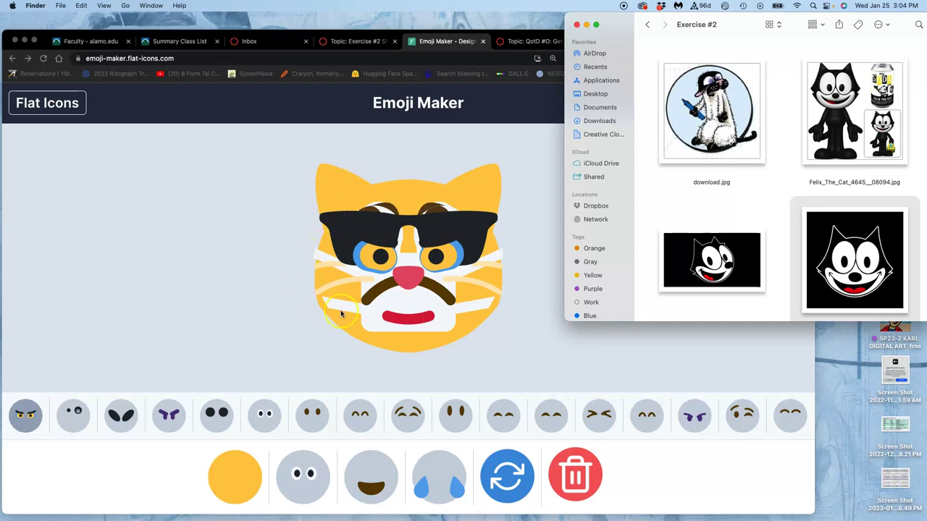
- Try large and small tears and cheek hands on the cat emoji, keeping neither
click(436, 473)
click(437, 474)
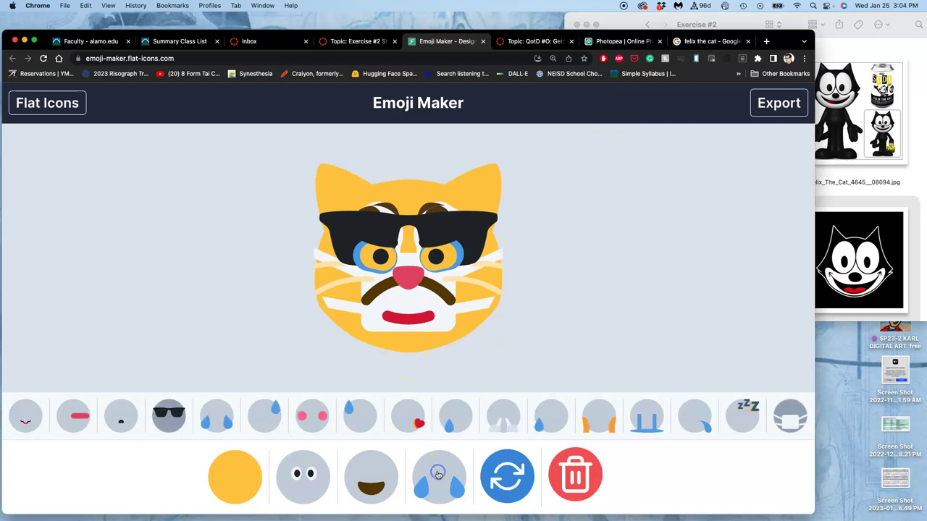
click(204, 423)
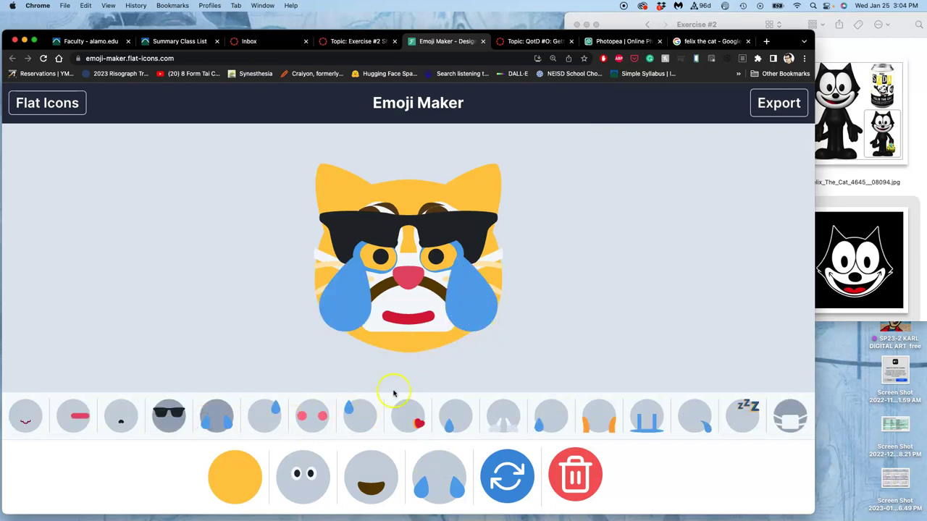
click(221, 420)
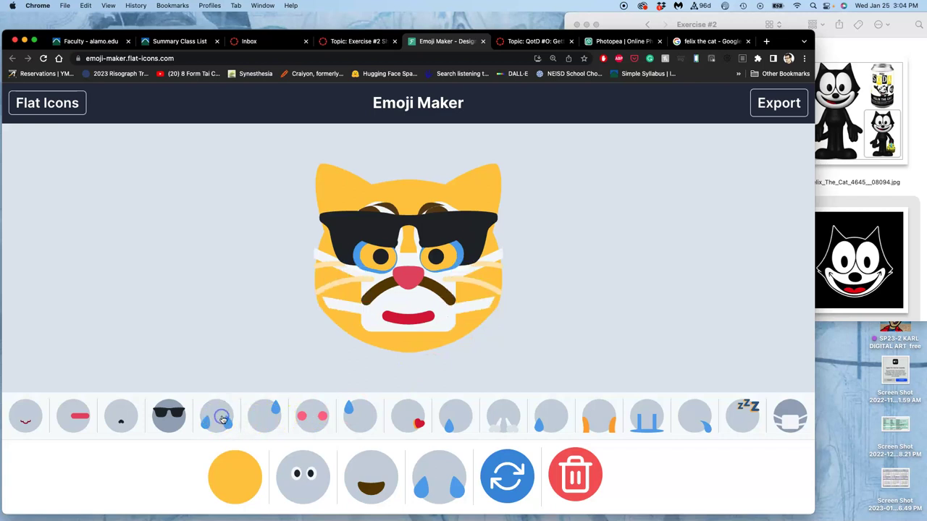
click(593, 424)
click(594, 424)
scroll(588, 423, right, 5)
scroll(587, 425, right, 5)
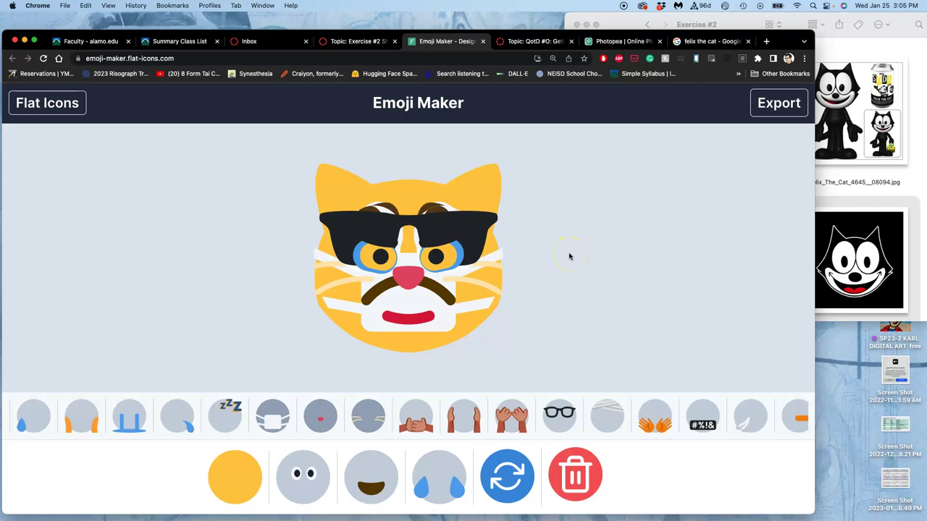
- Zoom in and enlarge the window, then screenshot the cat emoji onto the desktop
key(super+equal)
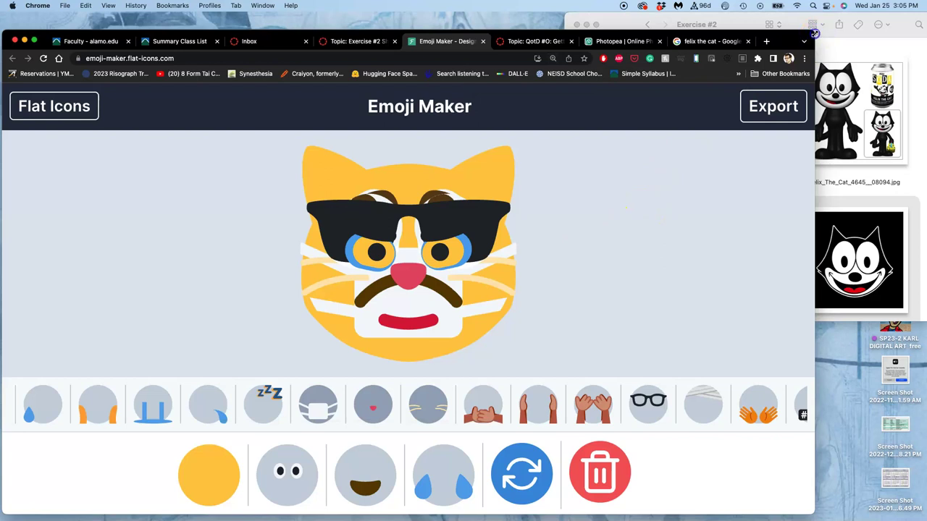
drag(813, 33, 857, 15)
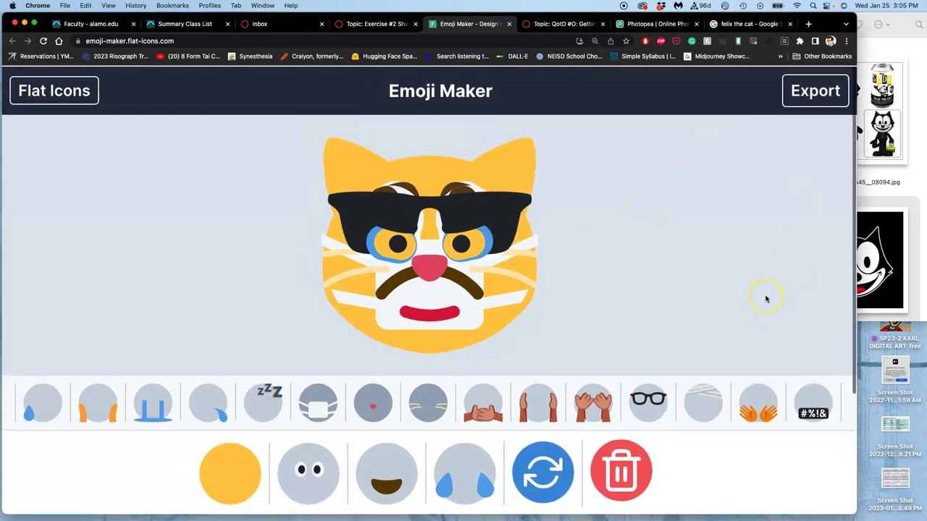
key(super+equal)
key(super+equal)
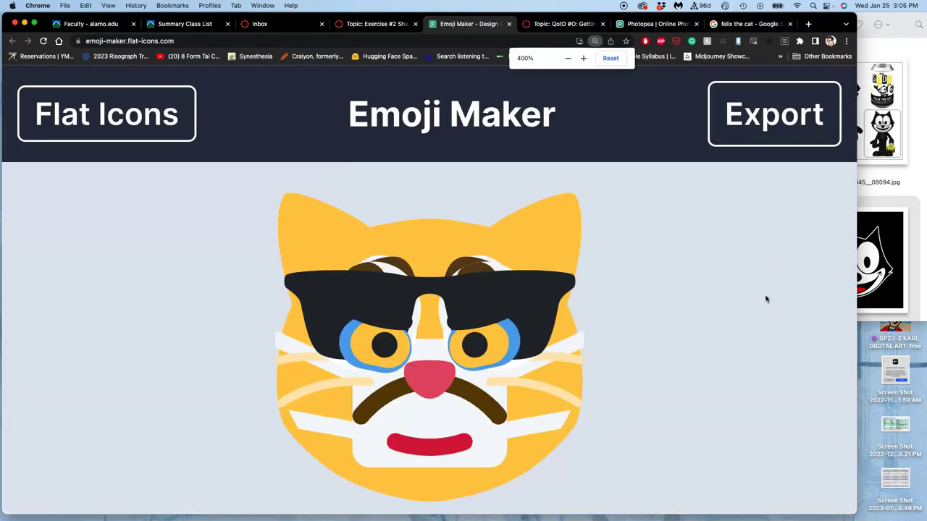
scroll(765, 299, down, 2)
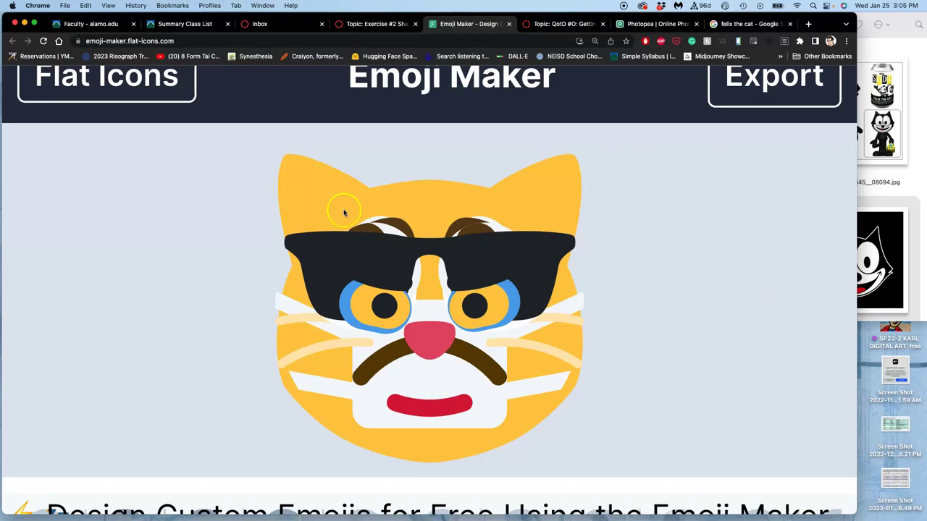
drag(253, 139, 606, 475)
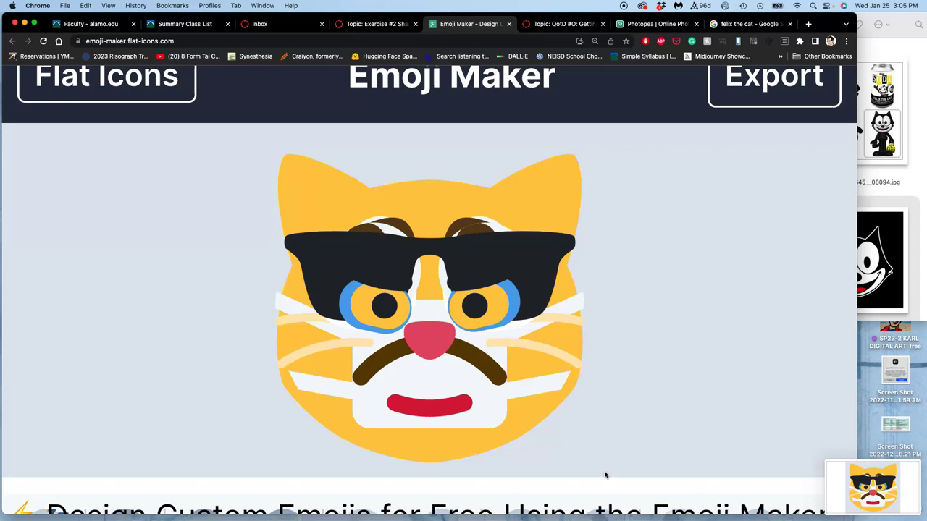
key(F11)
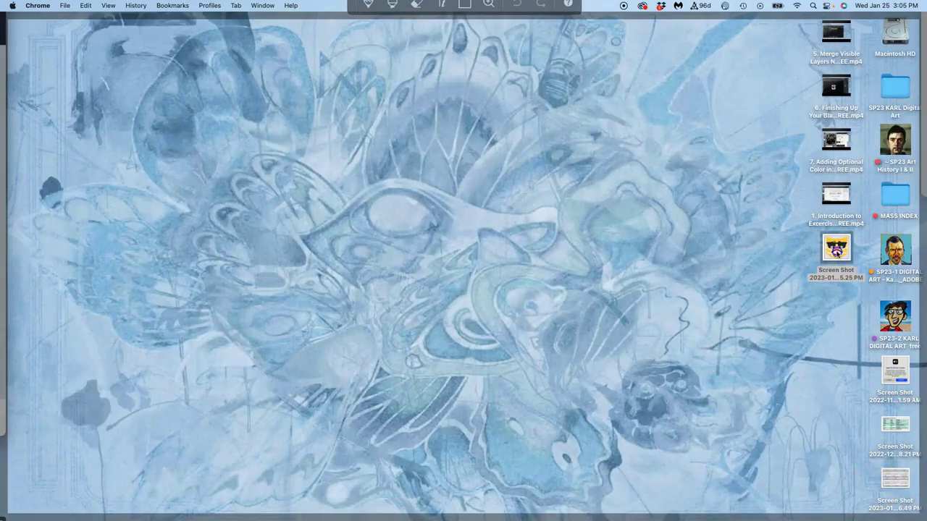
- Open the cat screenshot in Preview, zoom in on its pixels, then fit it to the window
click(836, 268)
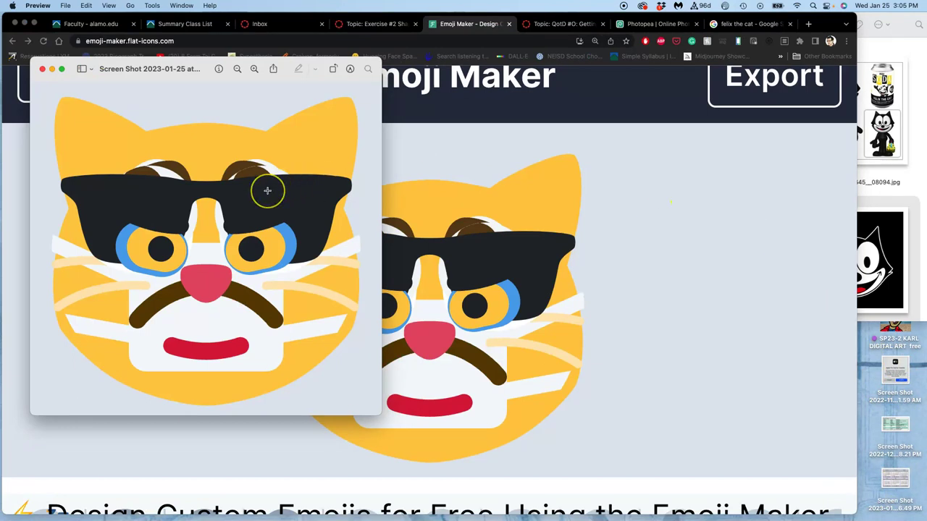
scroll(265, 190, up, 5)
scroll(267, 190, up, 8)
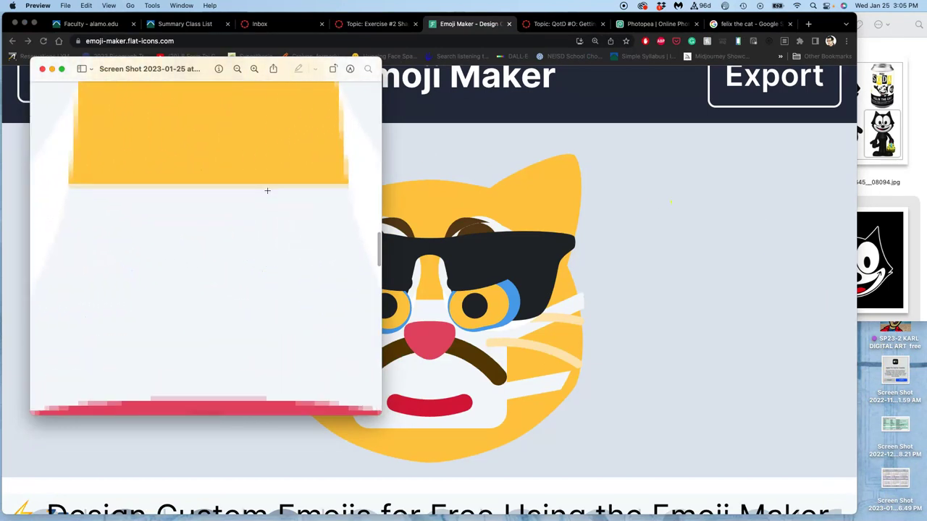
scroll(267, 191, up, 4)
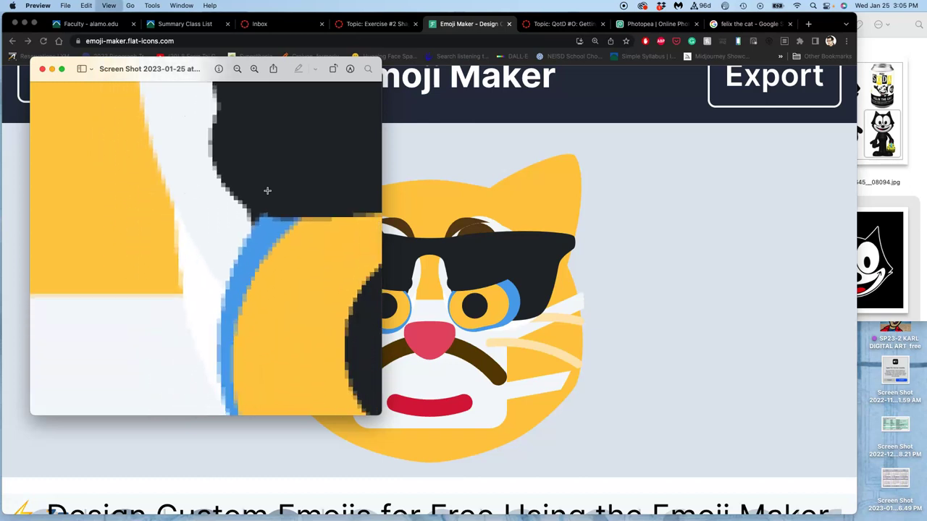
key(super+minus)
key(super+minus)
key(super+minus)
key(super+minus)
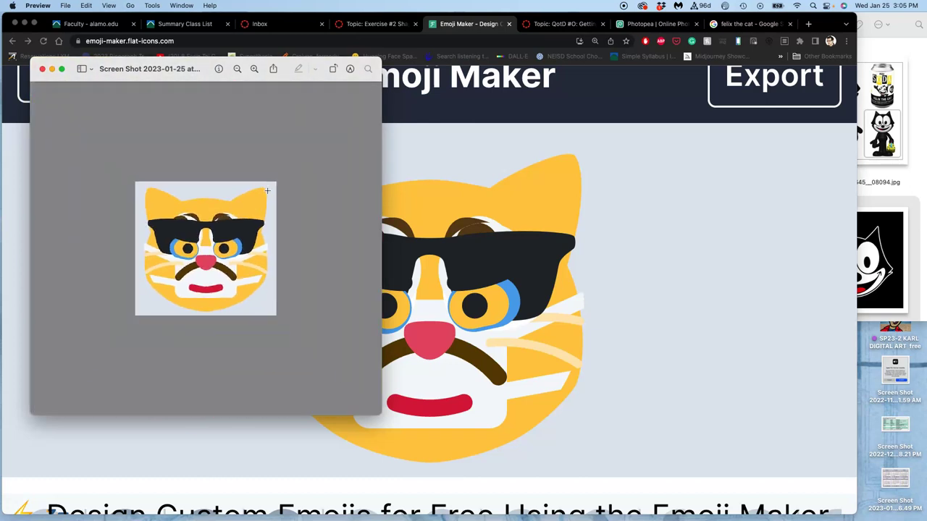
key(super+9)
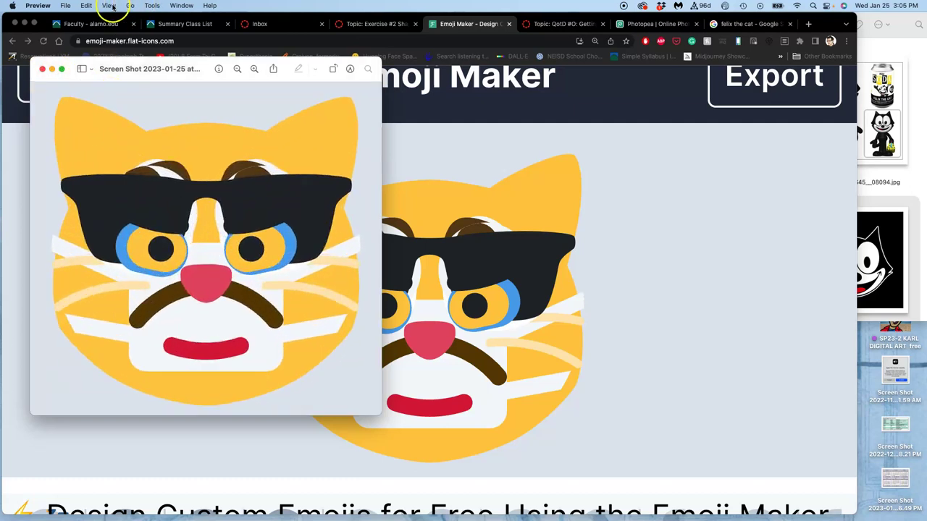
click(108, 5)
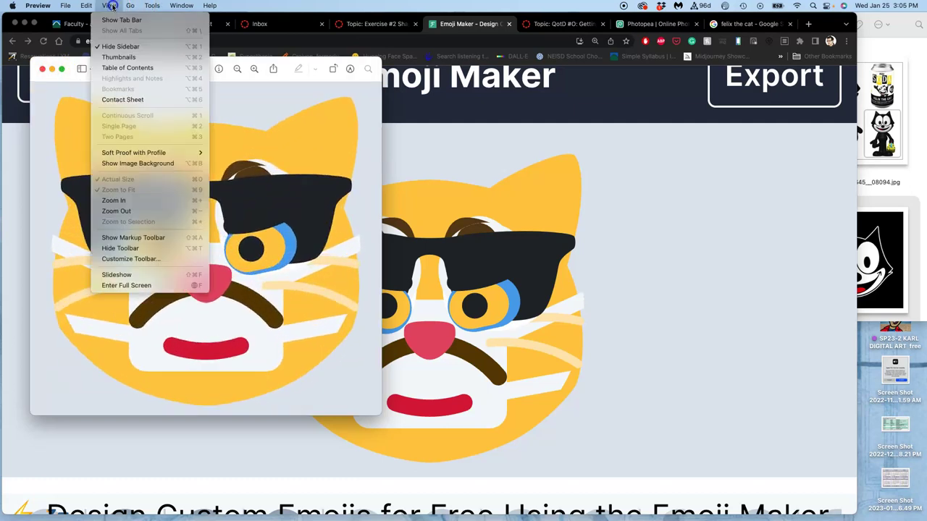
click(248, 178)
- Open Emoji Maker's export options, reset the page zoom, and download the cat as PNG
click(620, 170)
click(758, 91)
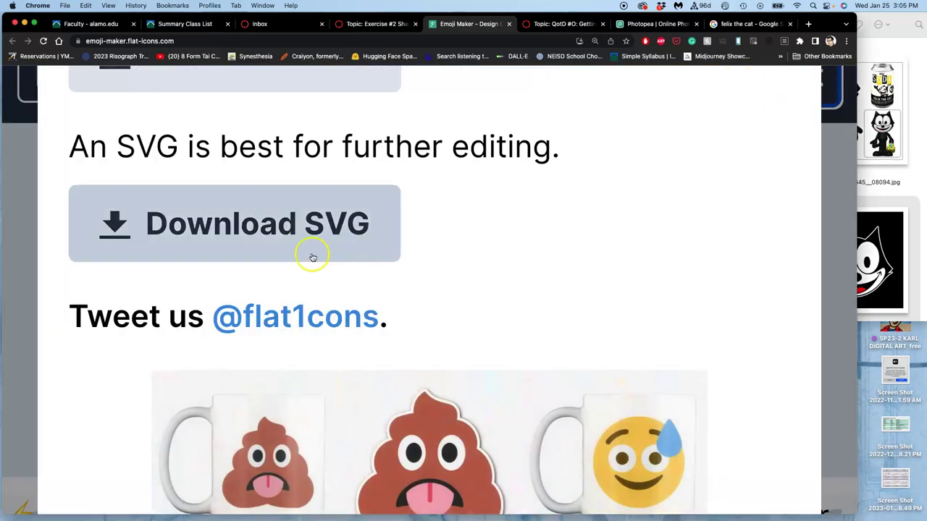
key(super+minus)
key(super+minus)
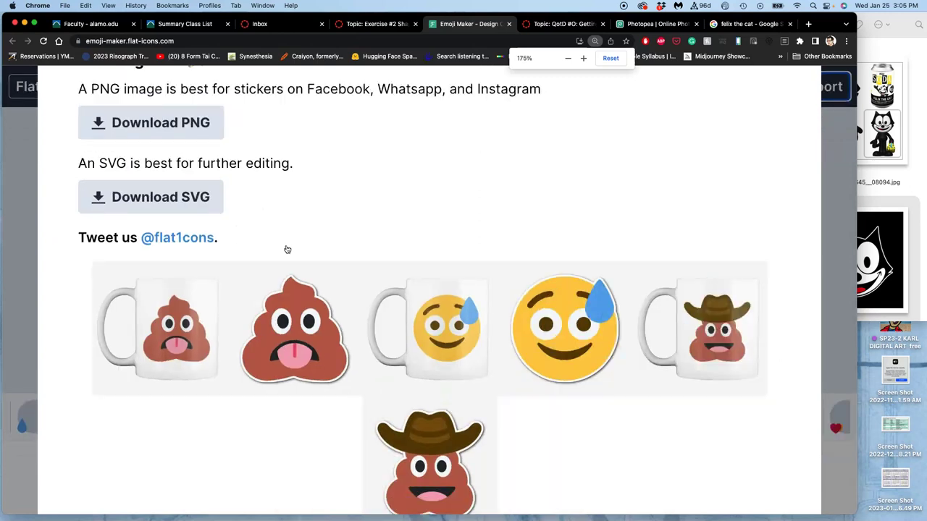
key(super+0)
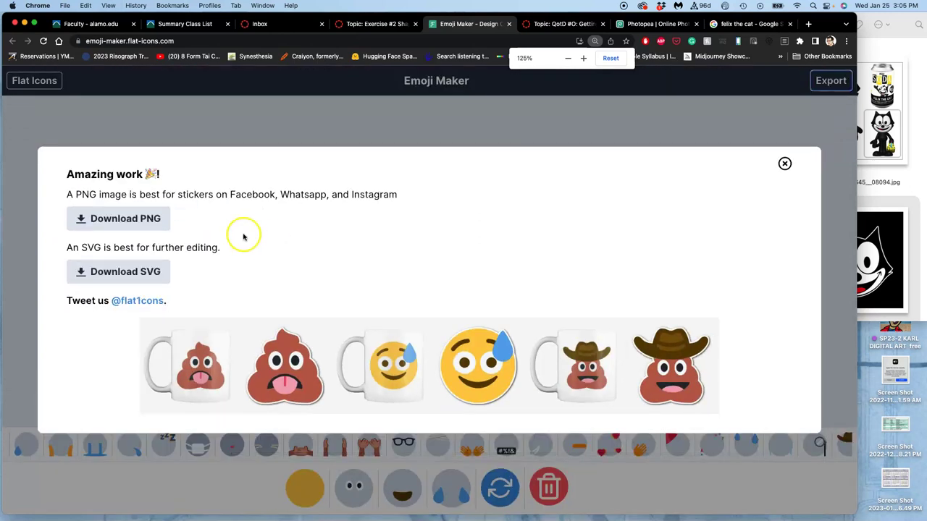
click(128, 219)
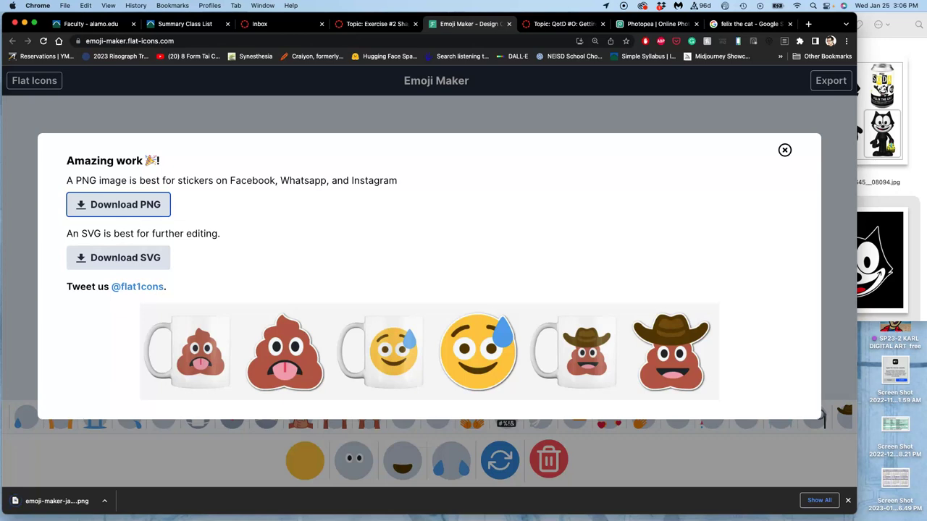
- Place the downloaded emoji PNG on the desktop, open it, and zoom in on it
click(12, 411)
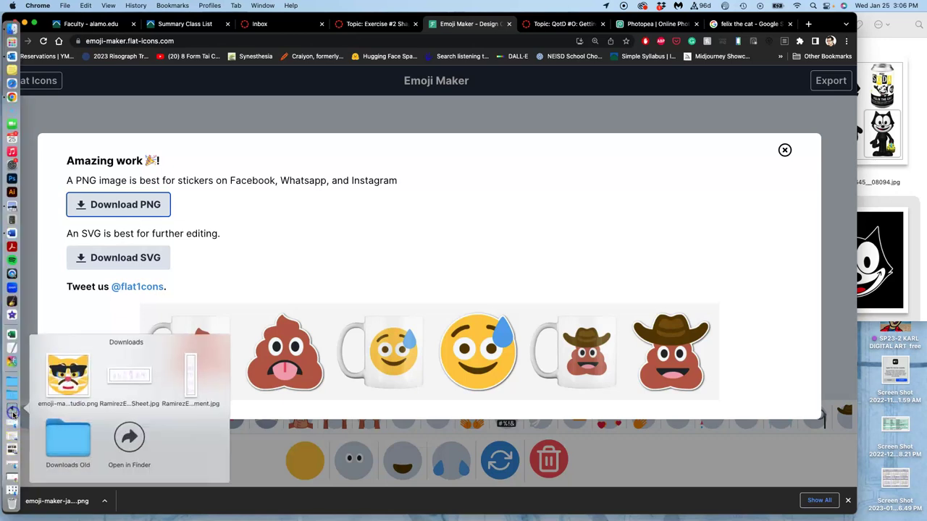
drag(65, 386, 878, 168)
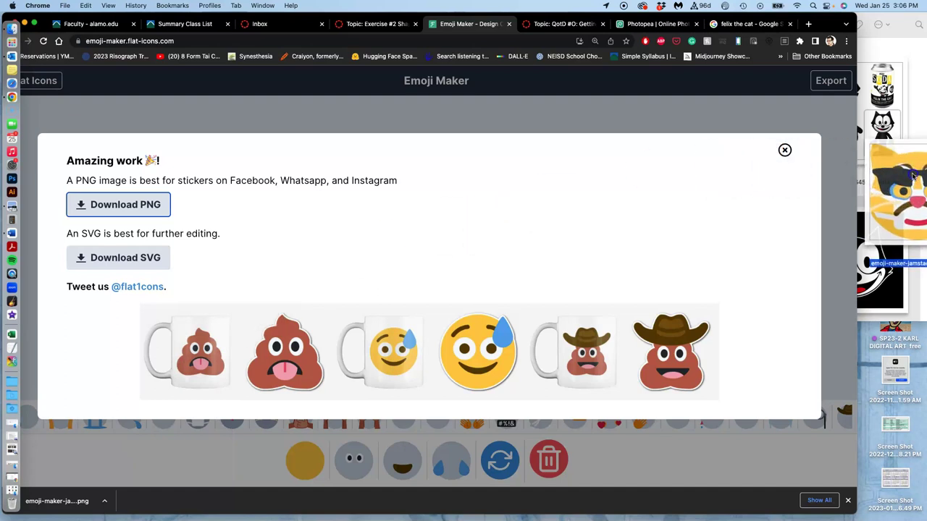
click(901, 192)
double_click(898, 186)
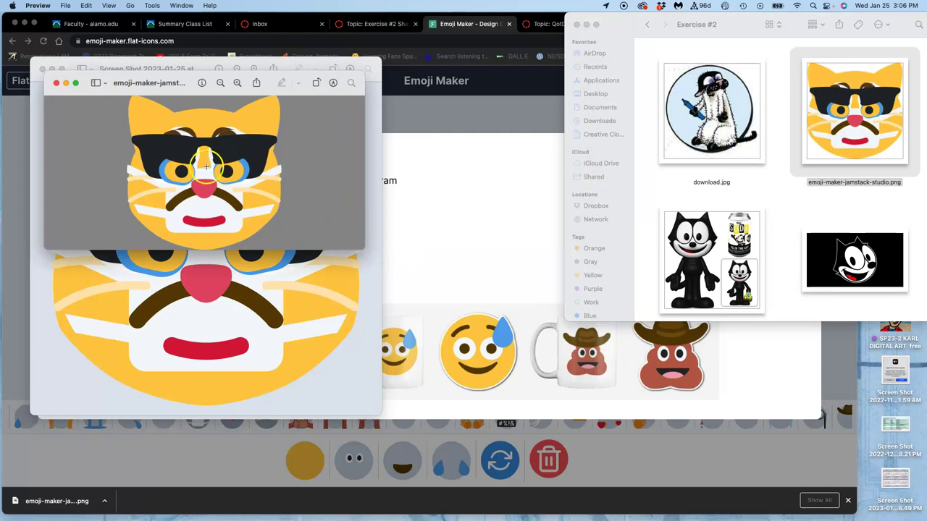
click(267, 82)
drag(267, 81, 605, 76)
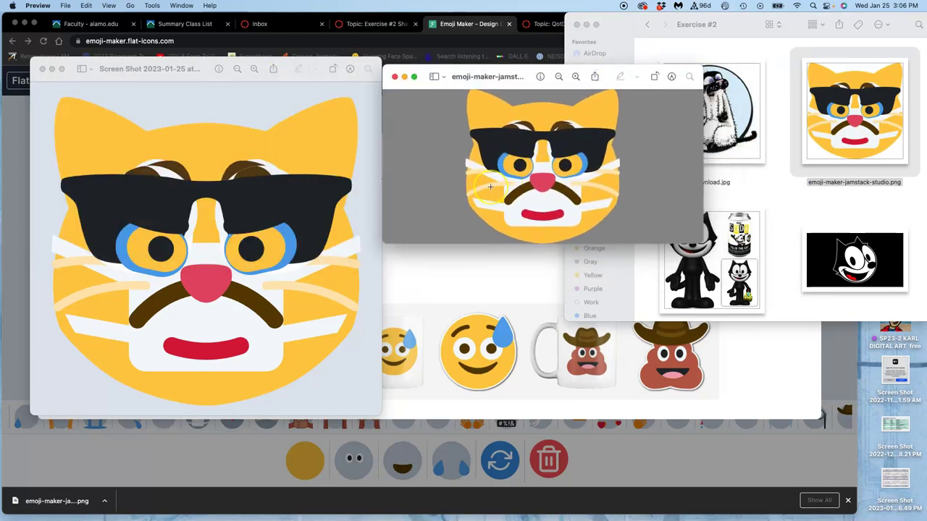
scroll(490, 187, up, 10)
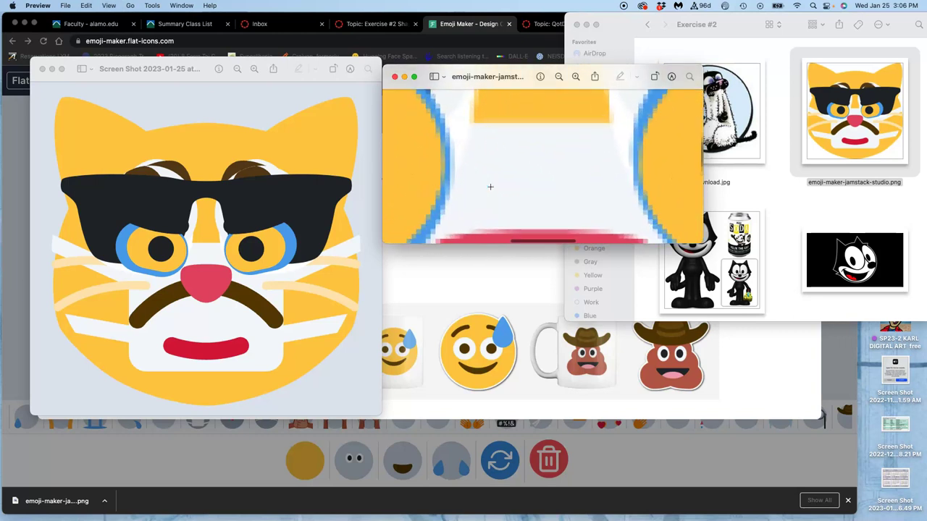
scroll(502, 191, up, 5)
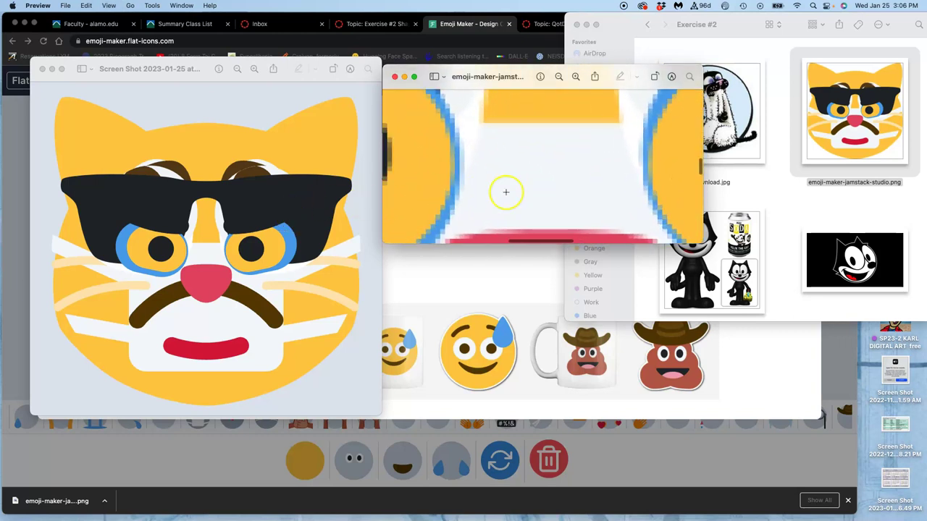
- Pan around the screenshot's nose and eye pixels, then return to Emoji Maker's download options
click(217, 210)
scroll(216, 210, up, 10)
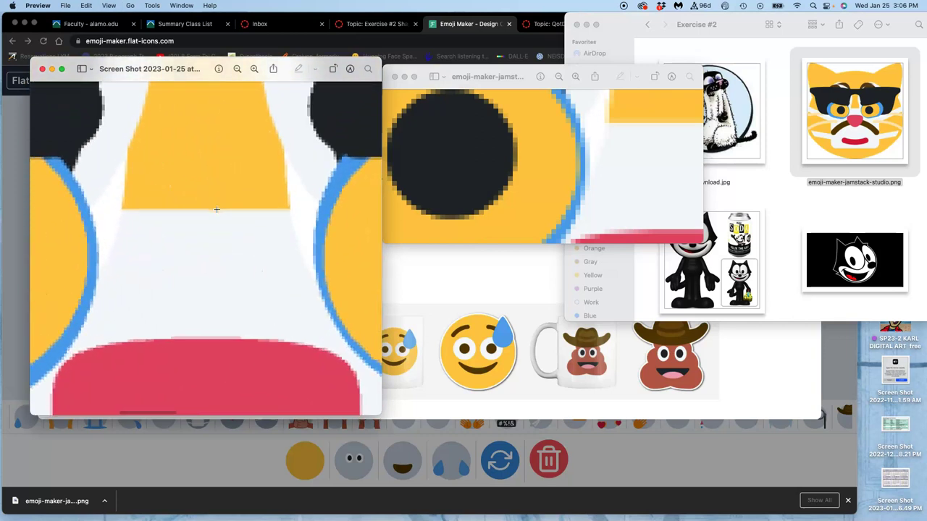
scroll(216, 209, left, 5)
scroll(217, 210, up, 3)
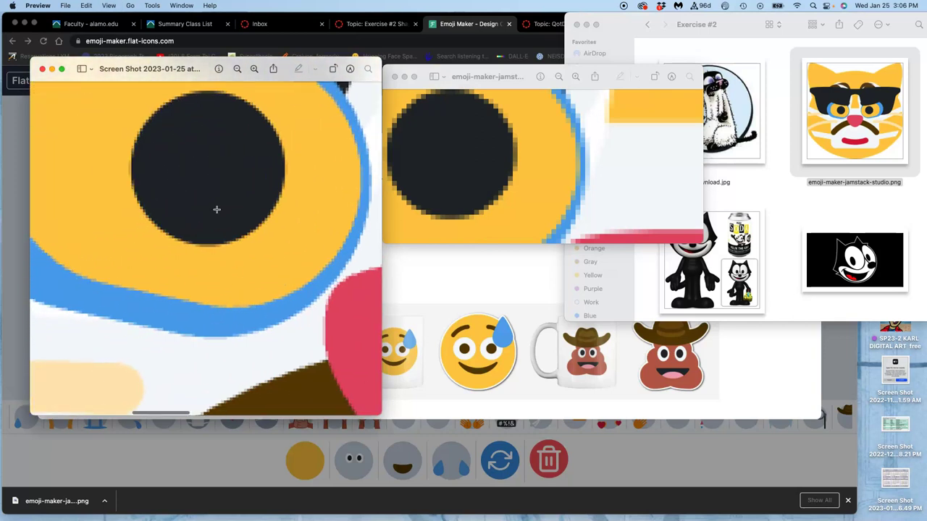
scroll(217, 209, down, 2)
scroll(217, 210, down, 5)
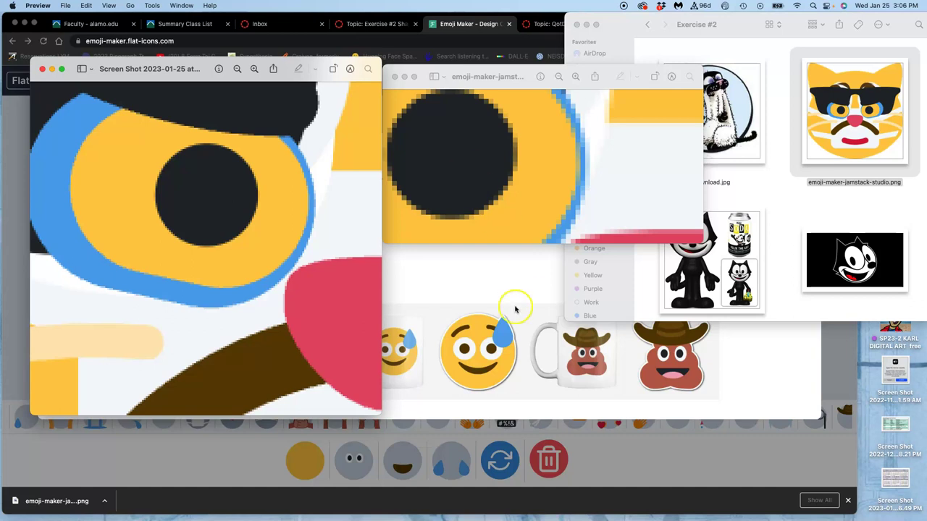
click(619, 452)
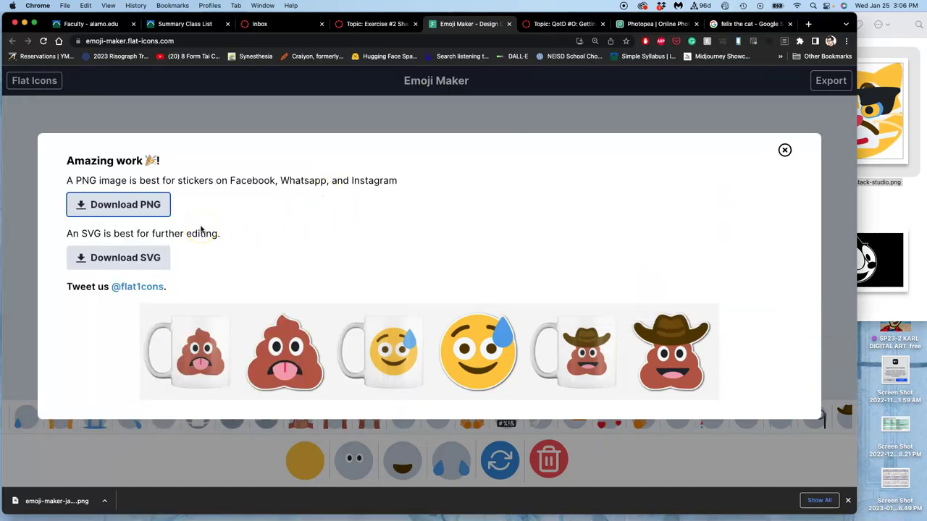
- Download the cat emoji as SVG and bring the Exercise #2 folder forward
click(120, 258)
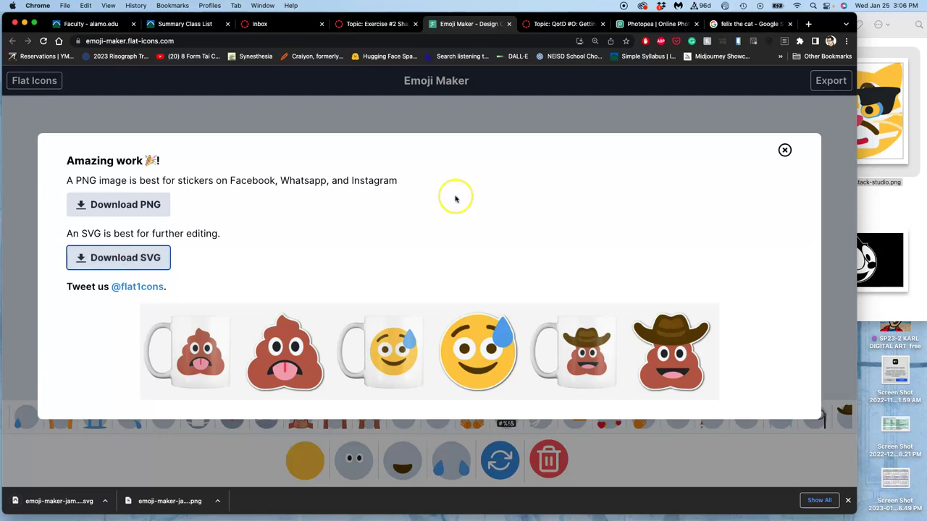
click(897, 202)
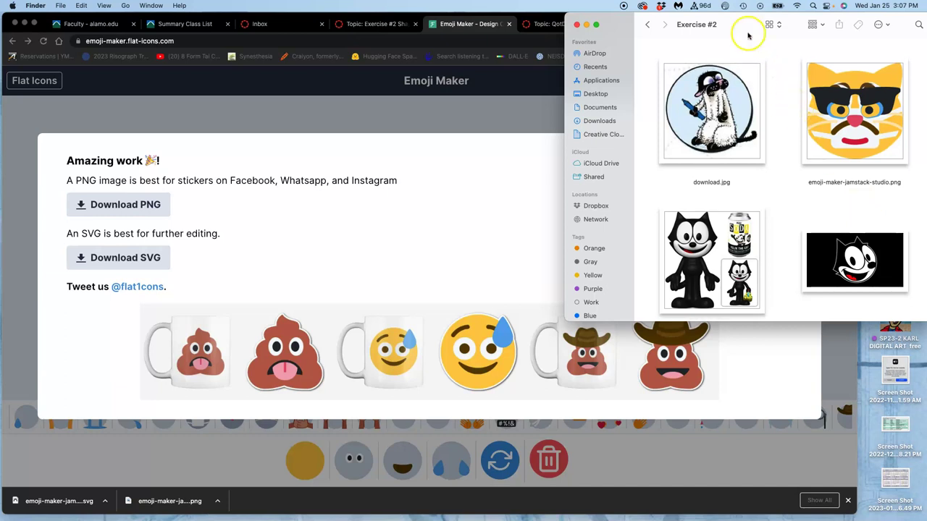
- Move the emoji SVG from Downloads into Exercise #2 and open it in Illustrator
drag(746, 33, 731, 167)
click(409, 229)
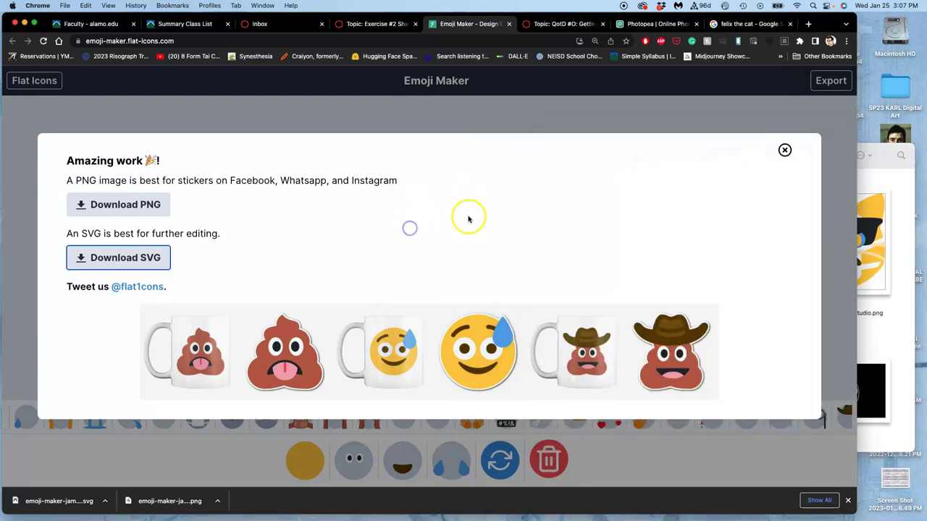
mouse_move(9, 443)
click(11, 411)
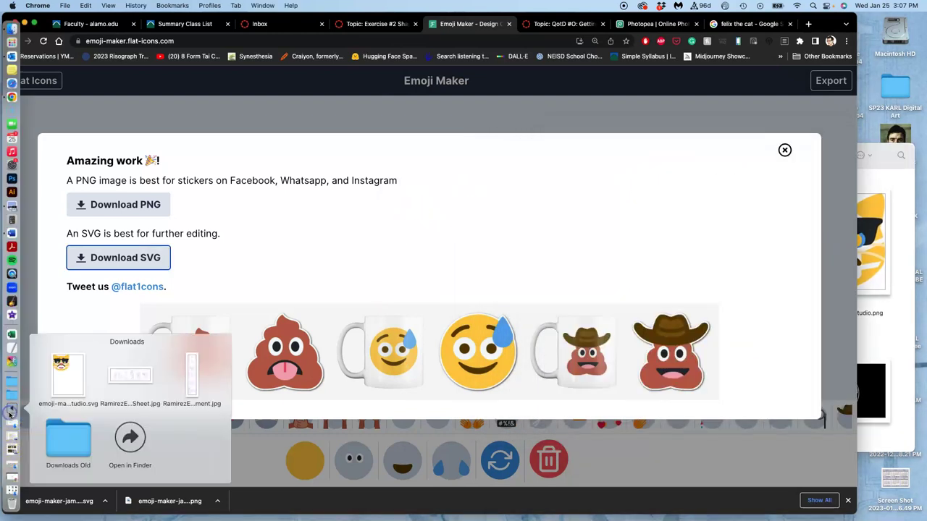
click(125, 440)
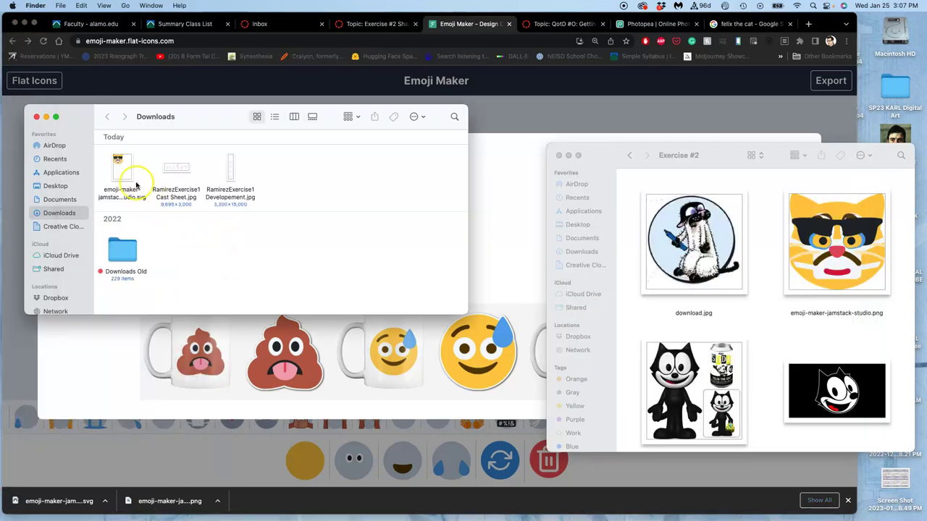
drag(121, 170, 758, 328)
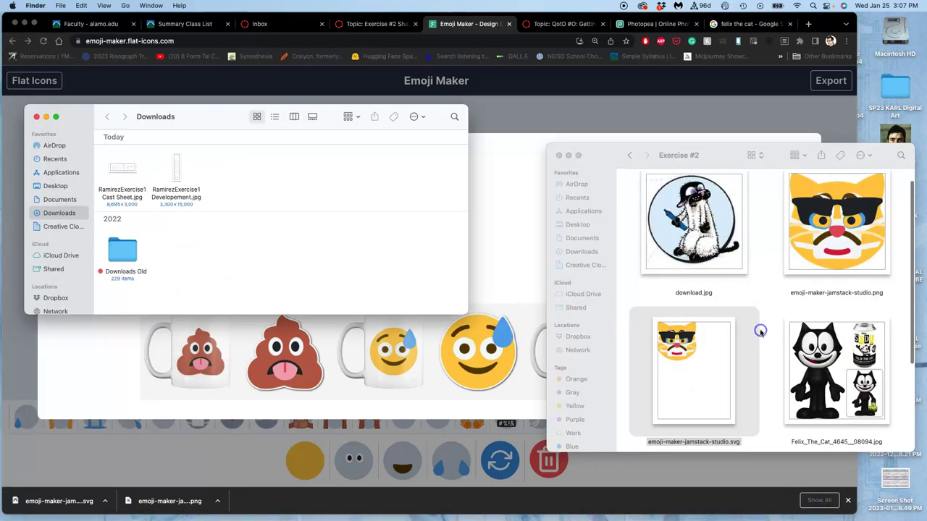
click(697, 351)
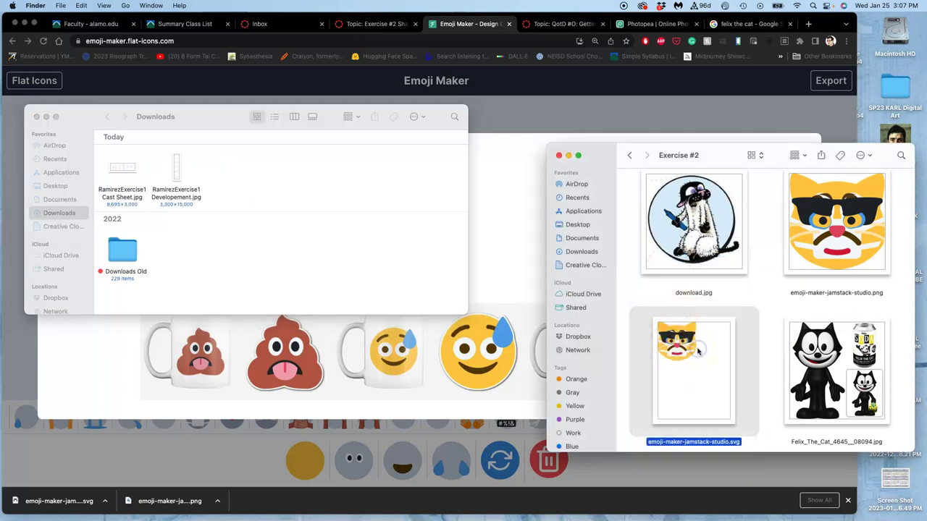
double_click(697, 351)
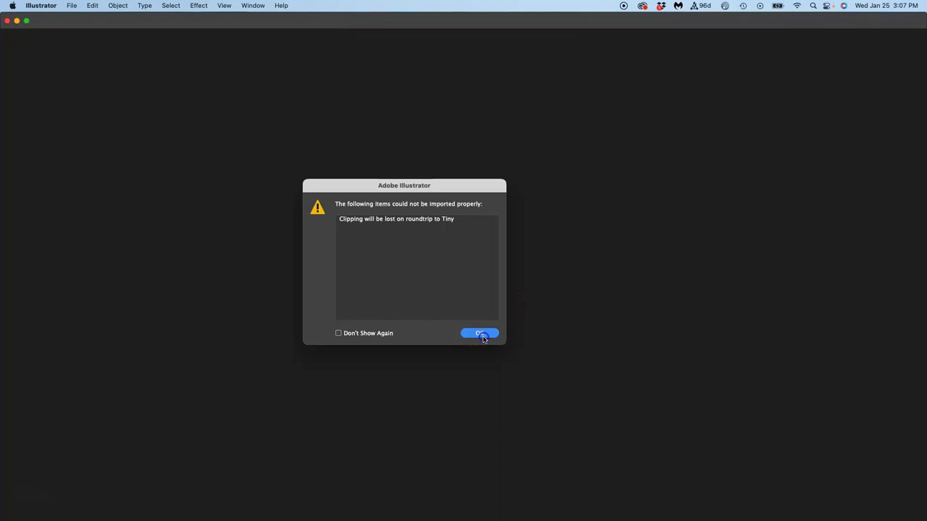
- Dismiss the clipping warning, zoom to 300%, and expand Layer 1 to select the sunglasses path
click(483, 338)
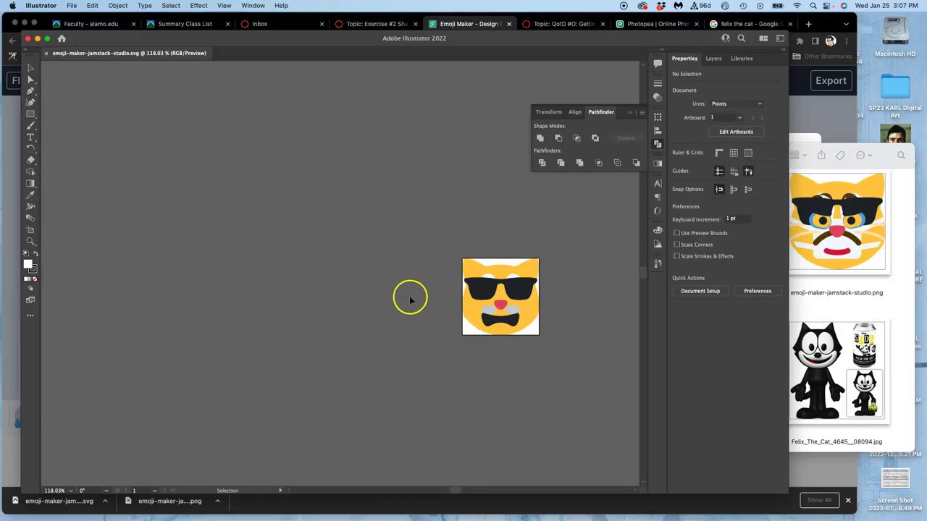
key(super+equal)
key(super+equal)
key(super+equal)
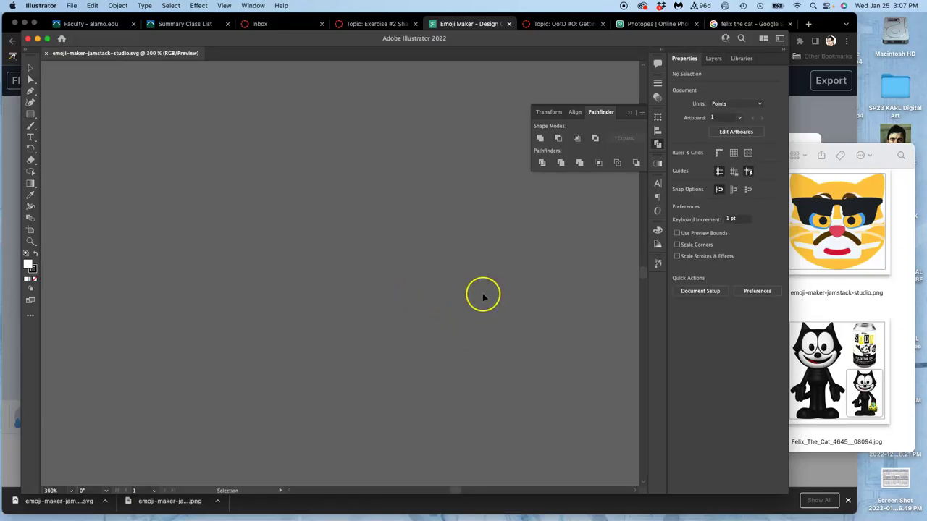
scroll(482, 294, right, 10)
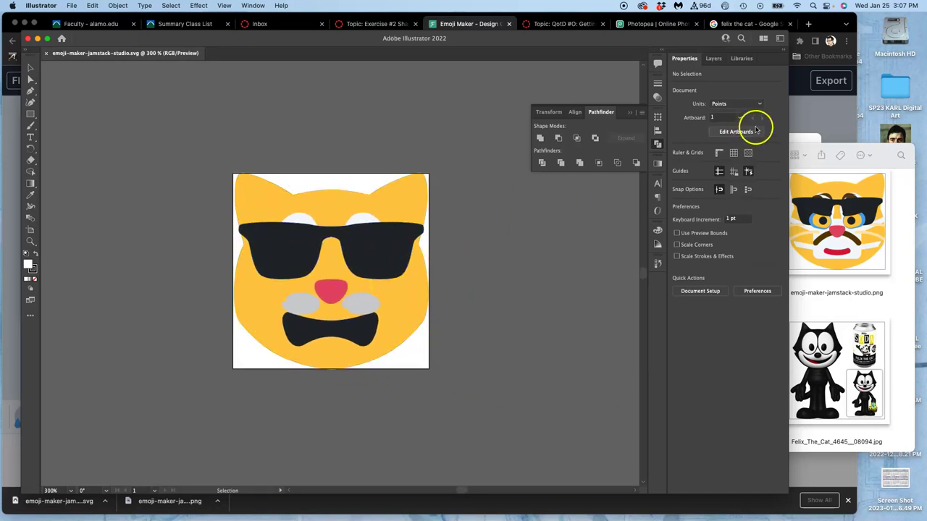
click(717, 59)
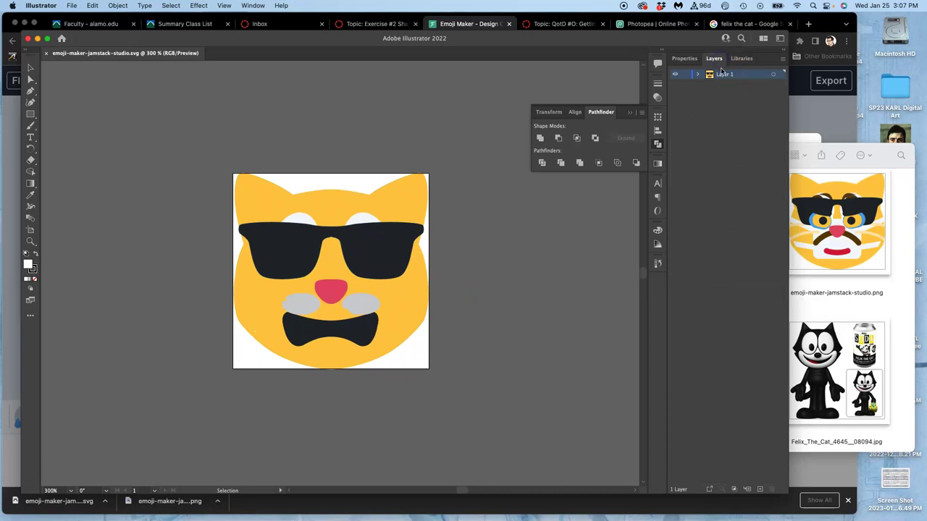
click(698, 74)
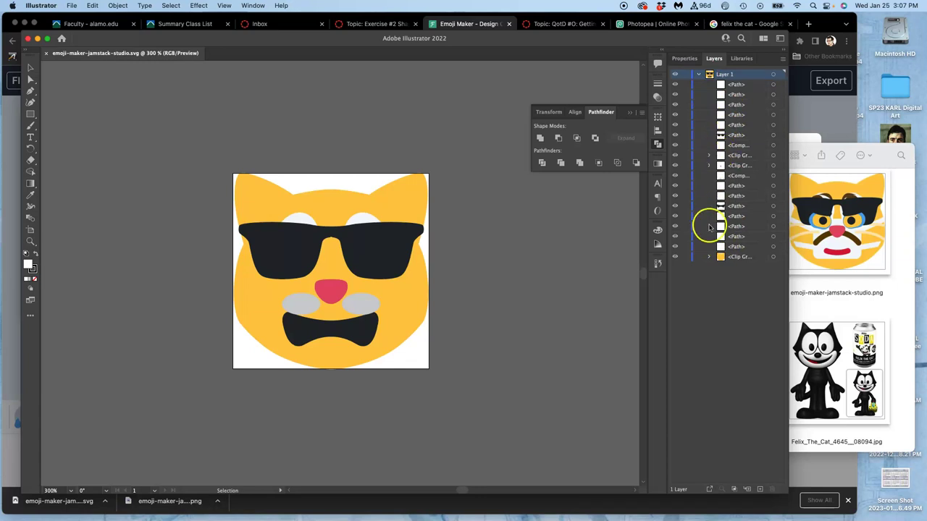
click(772, 155)
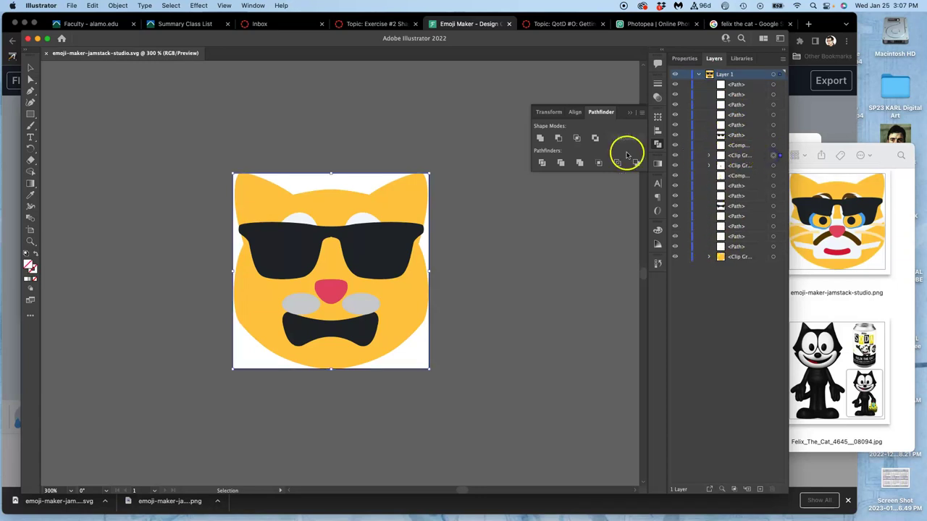
click(772, 136)
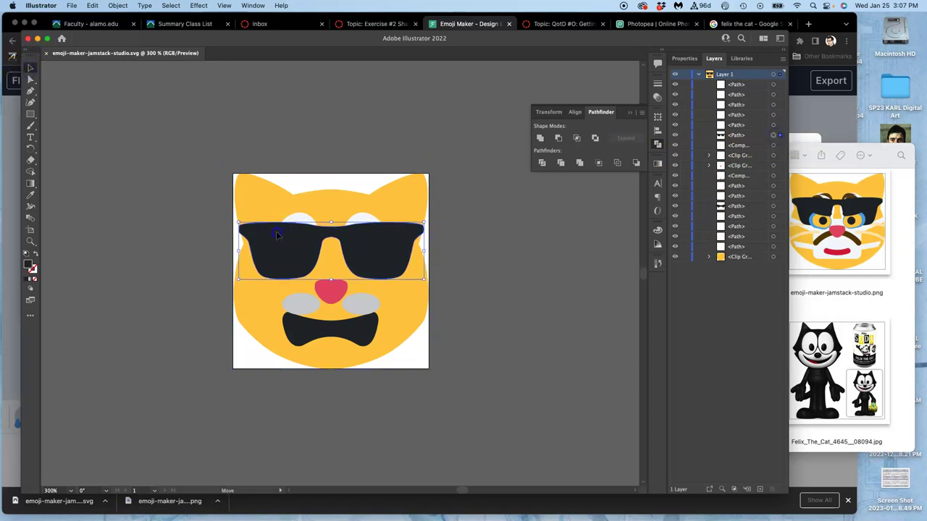
- Move the sunglasses up-left off the cat's face and zoom in to inspect the shapes
drag(283, 232, 203, 141)
key(super+equal)
key(super+equal)
key(super+equal)
key(super+equal)
key(super+equal)
key(super+equal)
key(super+equal)
key(super+equal)
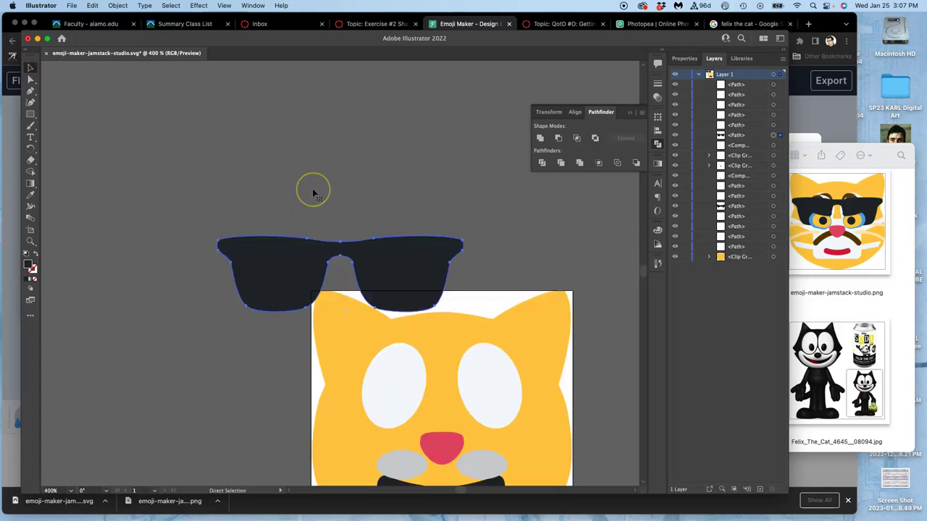
scroll(312, 188, up, 5)
key(v)
scroll(312, 188, left, 5)
click(240, 134)
click(254, 135)
scroll(254, 134, up, 2)
scroll(255, 136, left, 10)
scroll(254, 136, left, 10)
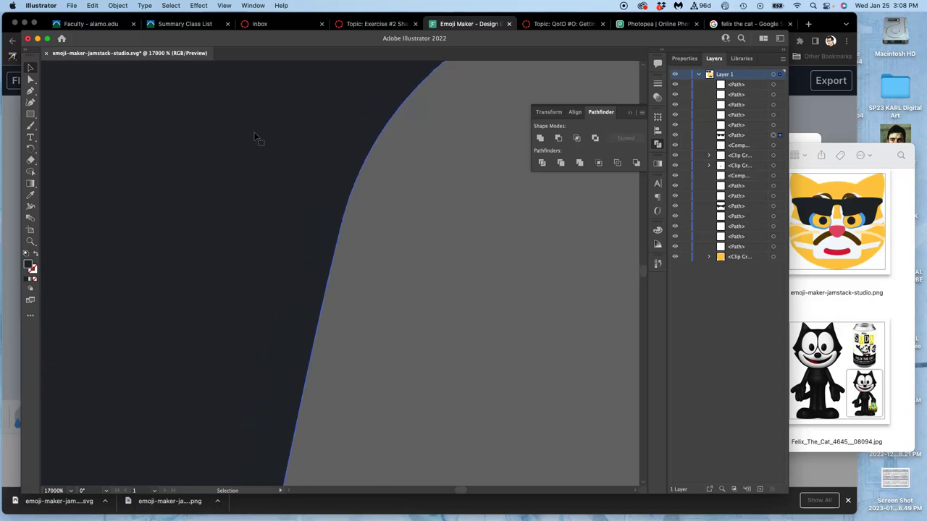
scroll(254, 136, down, 5)
scroll(254, 137, down, 5)
scroll(254, 137, left, 10)
scroll(254, 136, left, 5)
scroll(254, 136, down, 1)
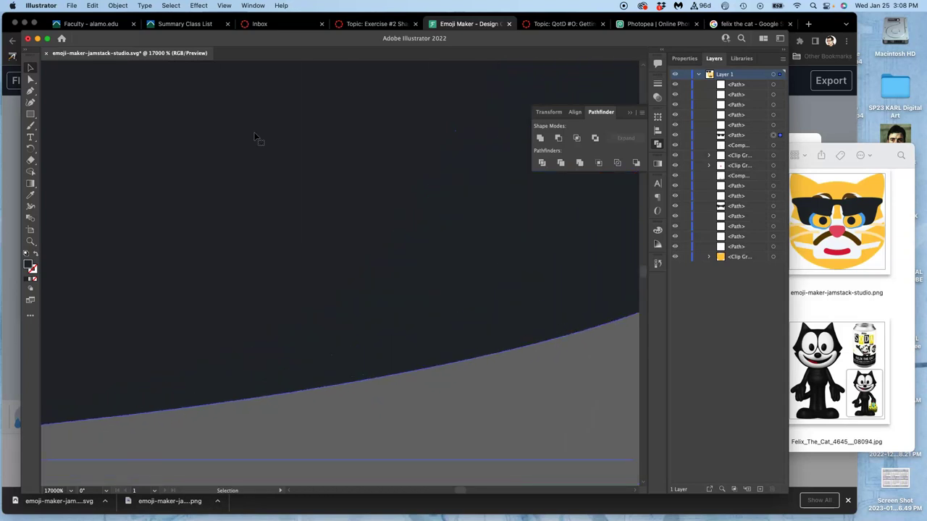
scroll(207, 285, left, 10)
scroll(208, 285, down, 2)
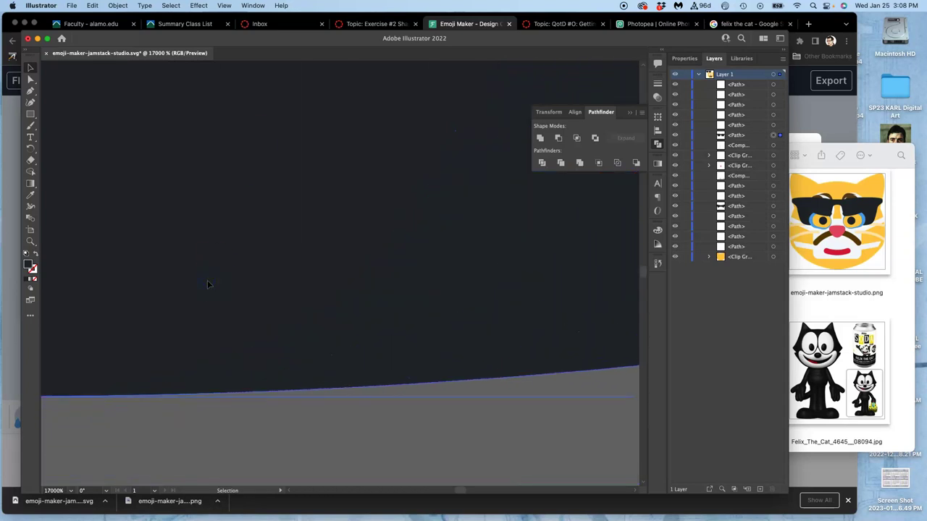
scroll(208, 285, left, 10)
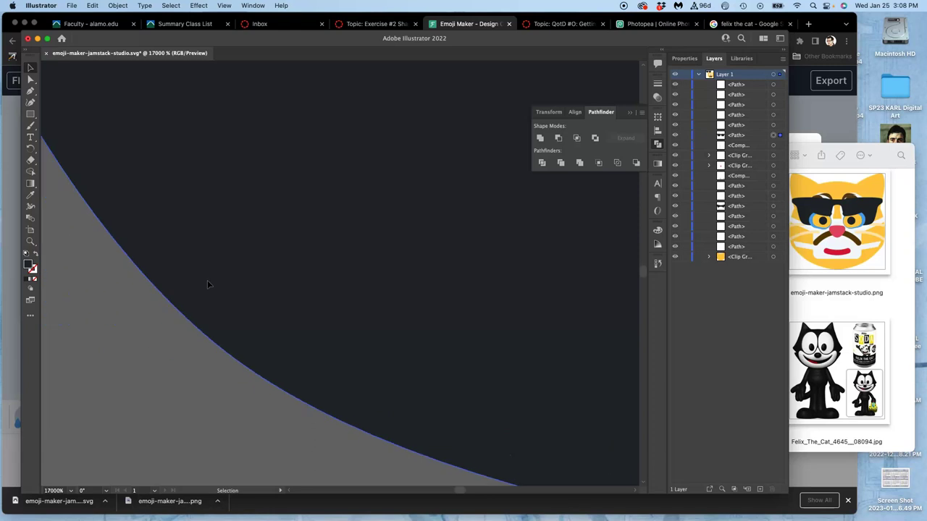
scroll(207, 284, up, 5)
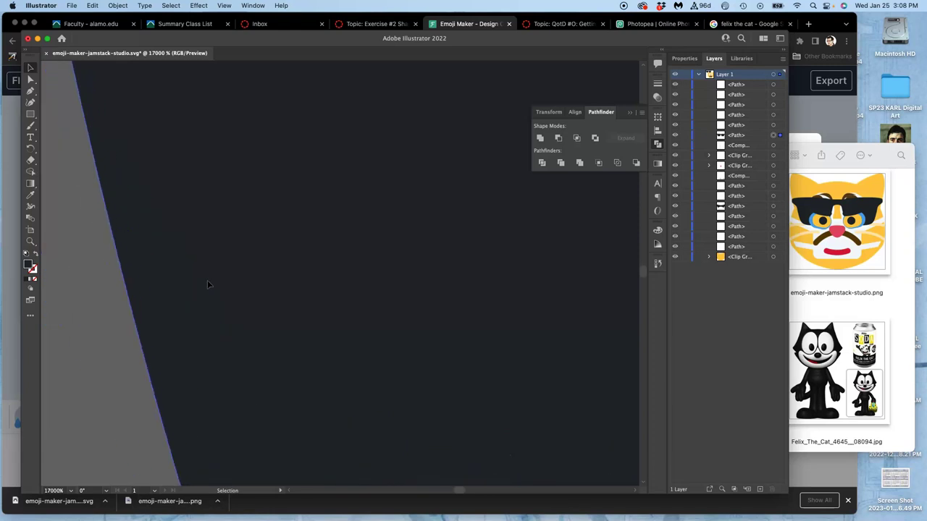
- Reshape the grey head shape's top-right curve by pulling its top anchor's handle
key(super+minus)
key(super+minus)
key(super+minus)
key(super+minus)
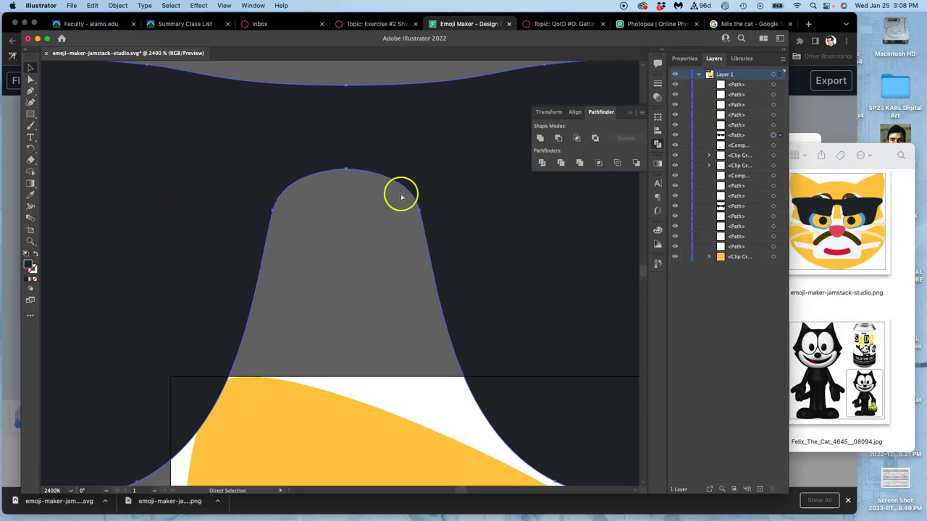
click(348, 171)
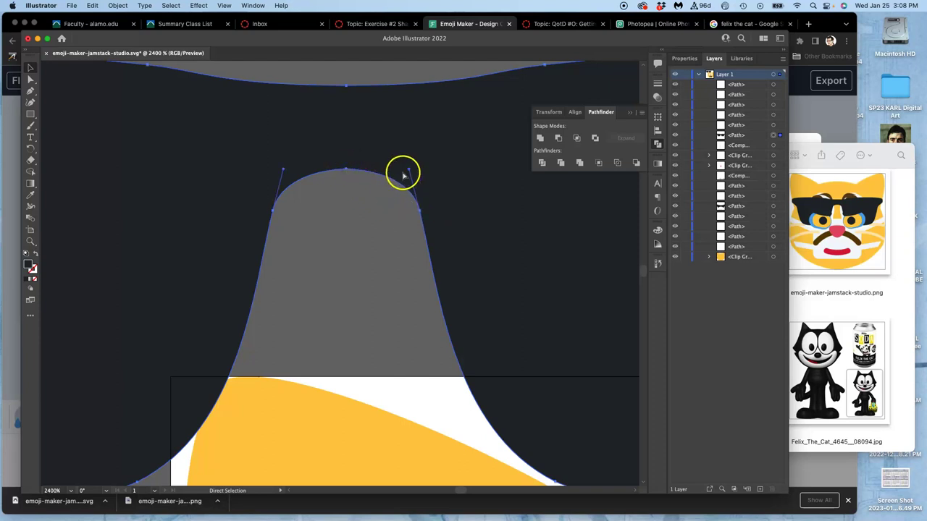
drag(412, 171, 464, 104)
- Zoom out to the whole emoji and close the document without saving
key(super+minus)
key(super+minus)
key(super+minus)
key(super+minus)
key(super+minus)
key(super+minus)
key(super+minus)
key(v)
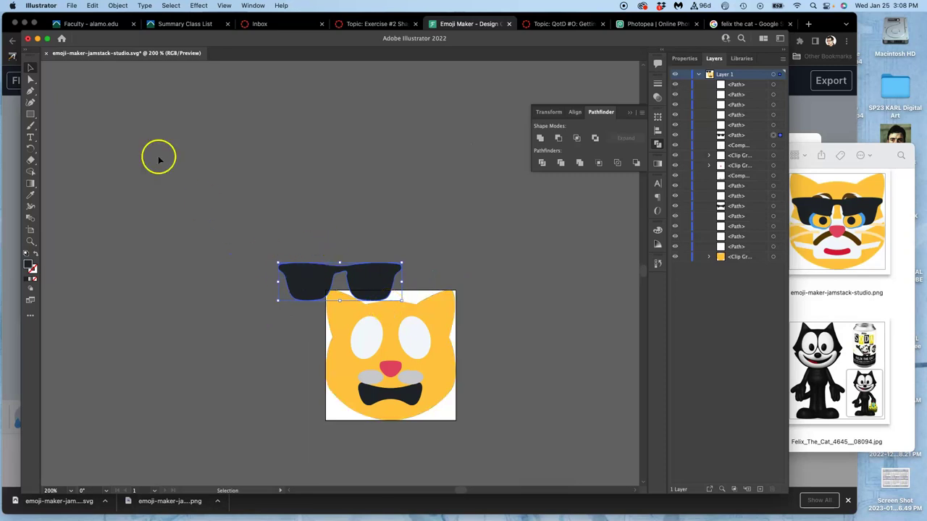
click(29, 38)
- Discard the unsaved changes and select emoji-maker-jamstack-studio.png in the Exercise #2 folder
click(408, 288)
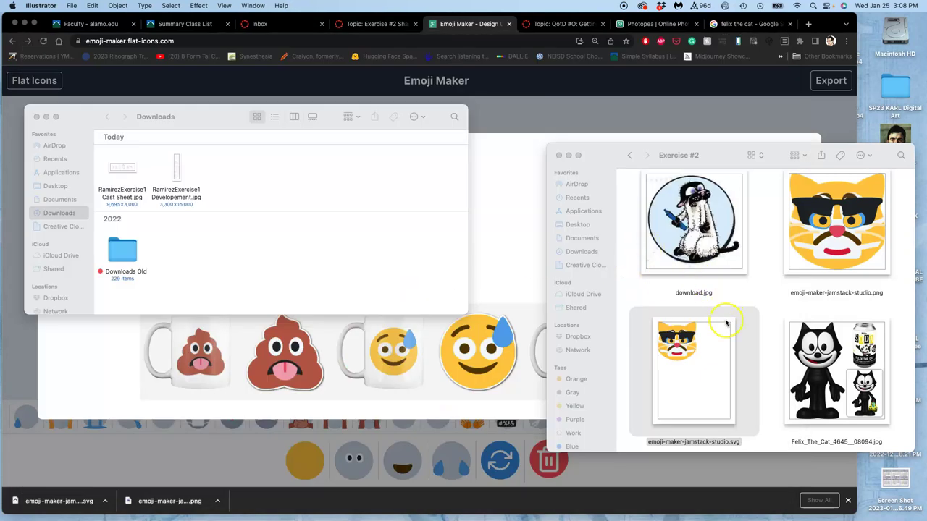
click(760, 292)
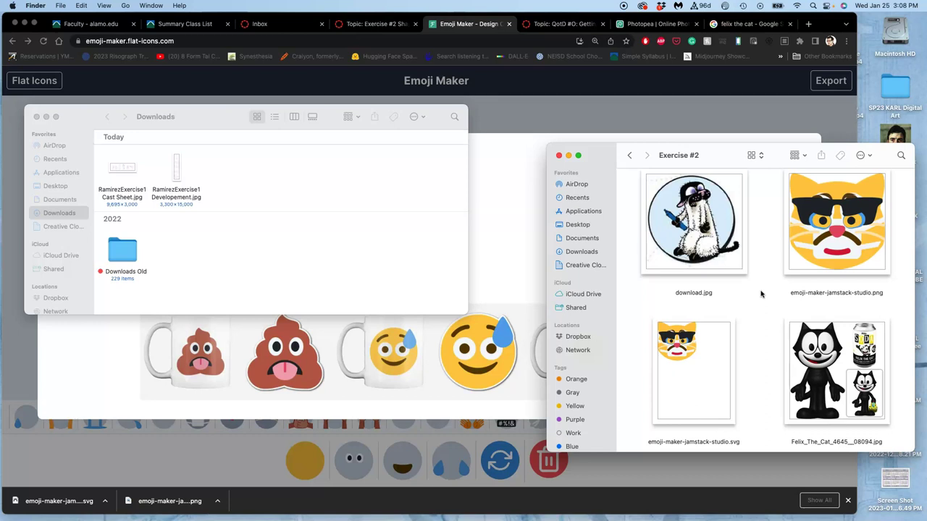
click(854, 228)
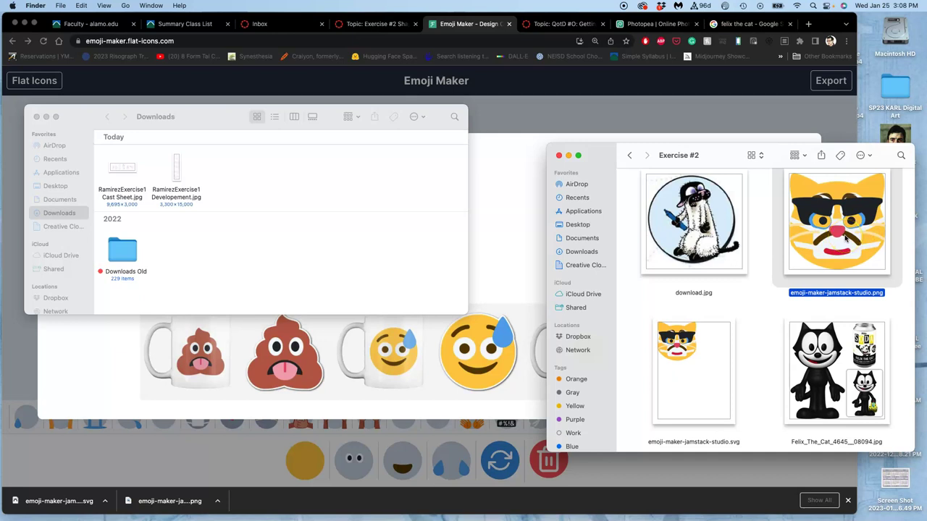
- Save the Felix Cat Jumble collage PSD, confirm the reminder, and close the document
click(636, 25)
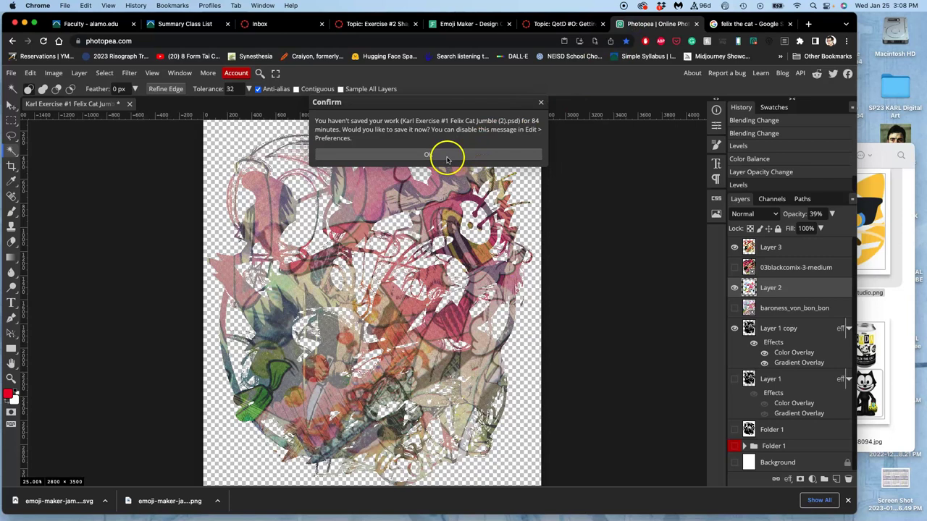
click(12, 74)
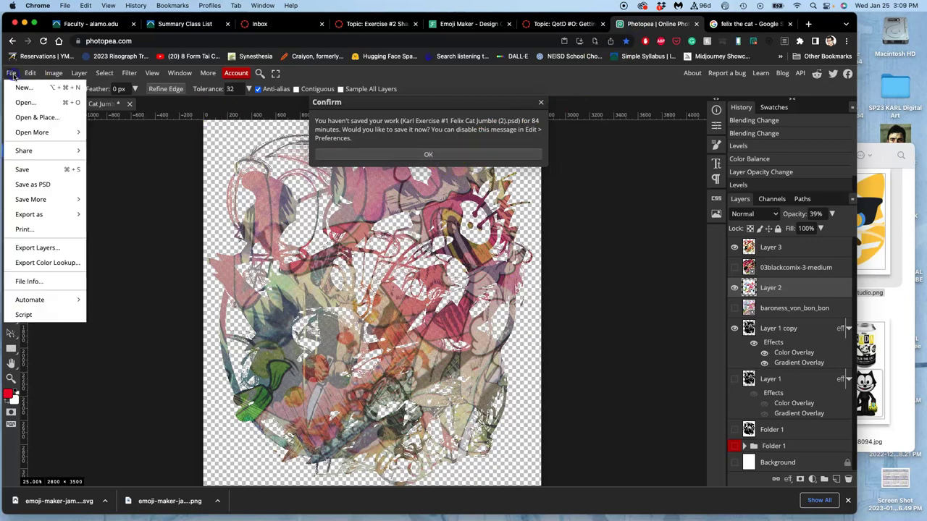
click(31, 169)
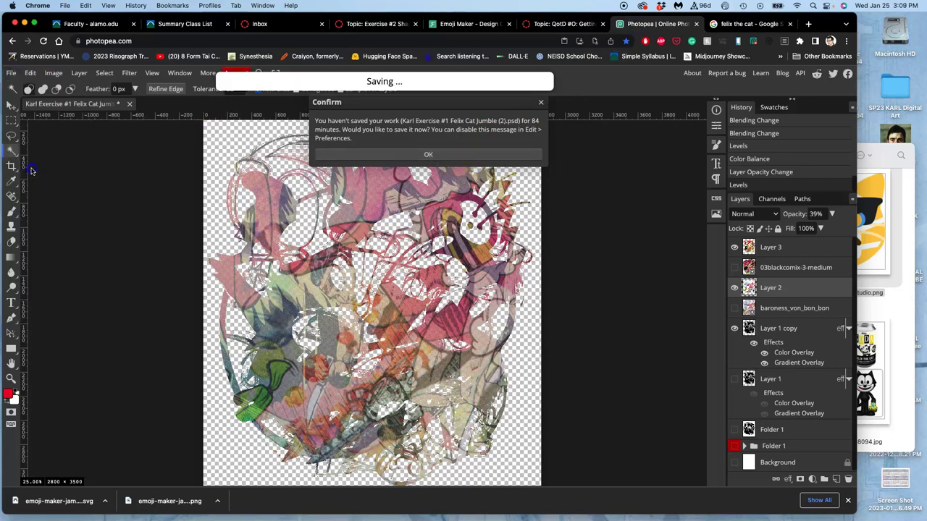
click(363, 156)
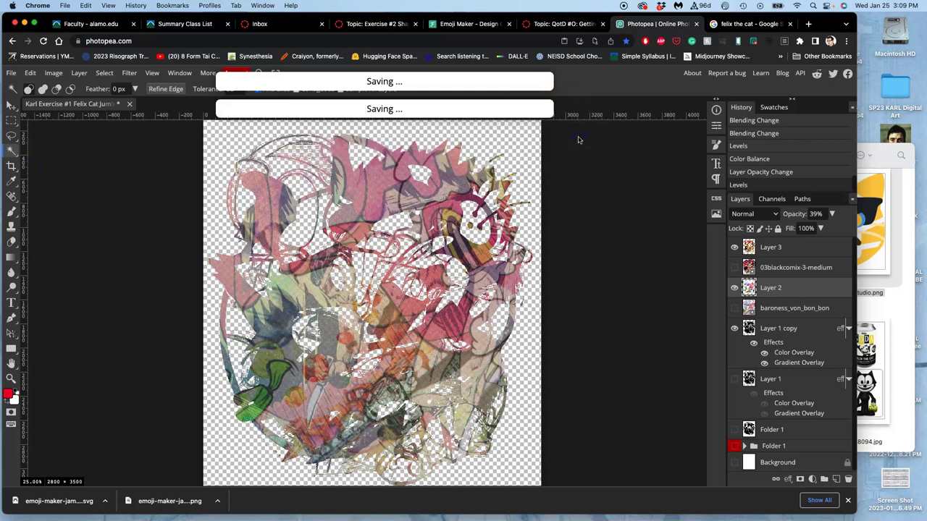
click(548, 140)
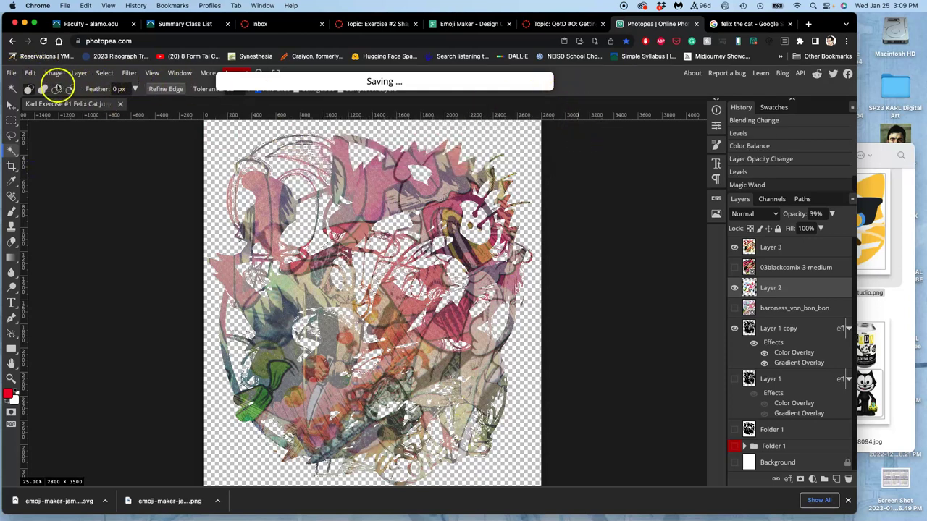
click(121, 103)
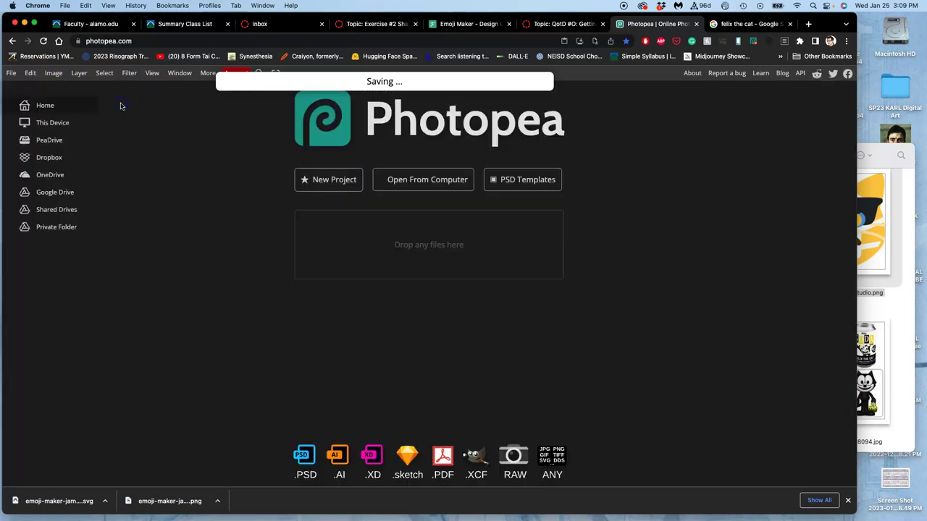
- Drag the cat emoji screenshot from the desktop into Photopea and enlarge the browser window
click(896, 233)
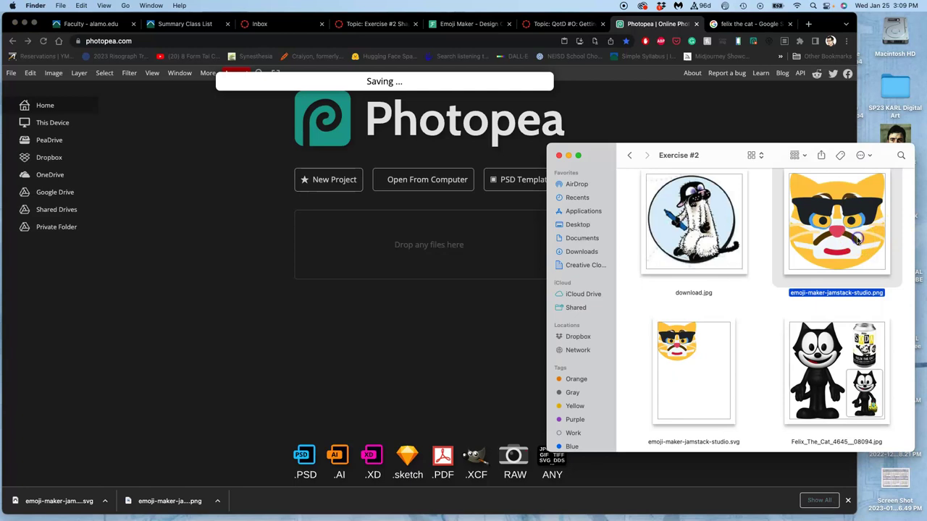
key(F11)
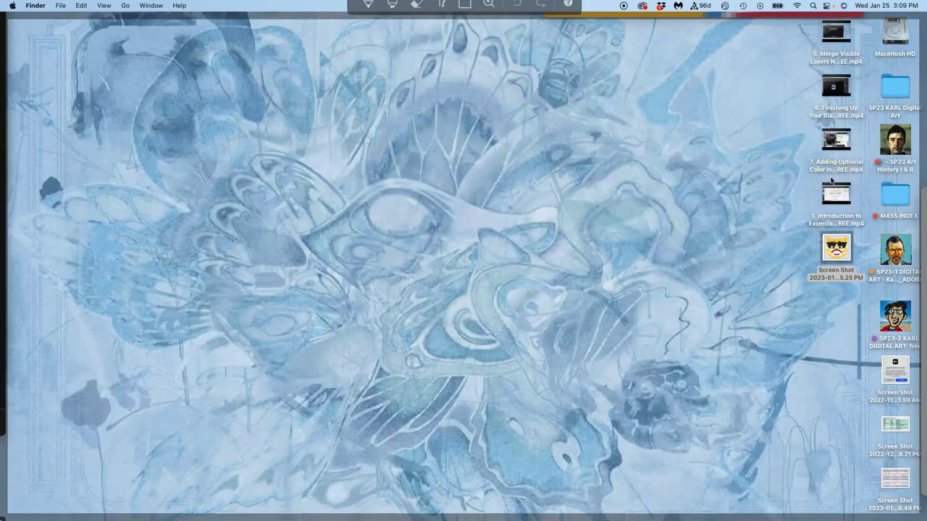
drag(836, 248, 767, 302)
key(F11)
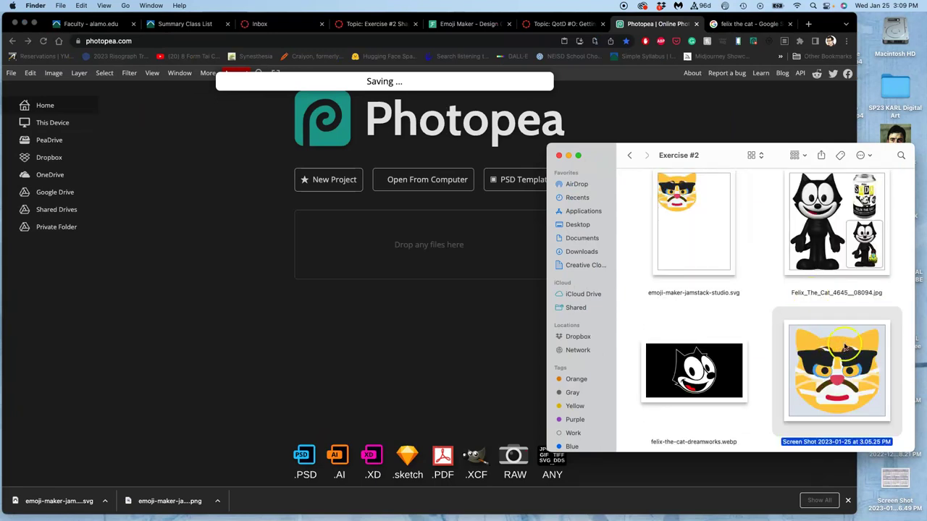
drag(845, 349, 446, 244)
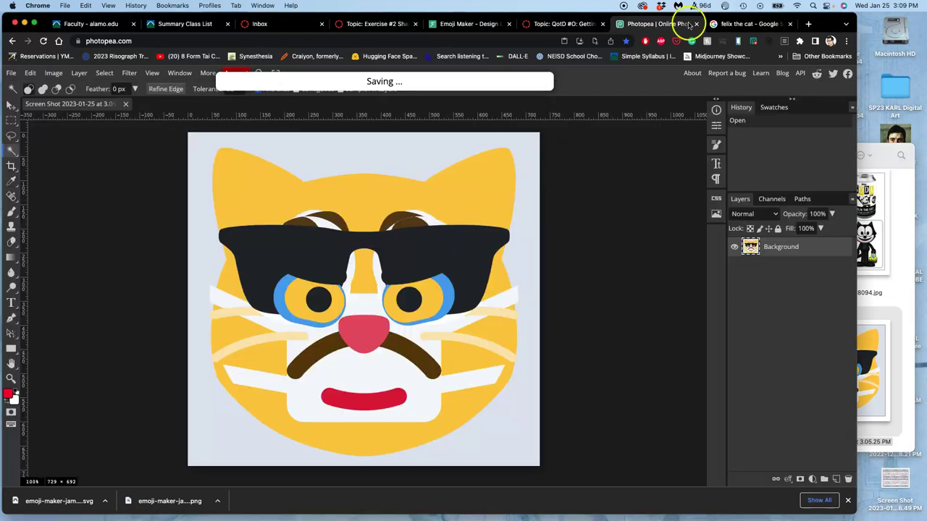
drag(857, 13, 875, 51)
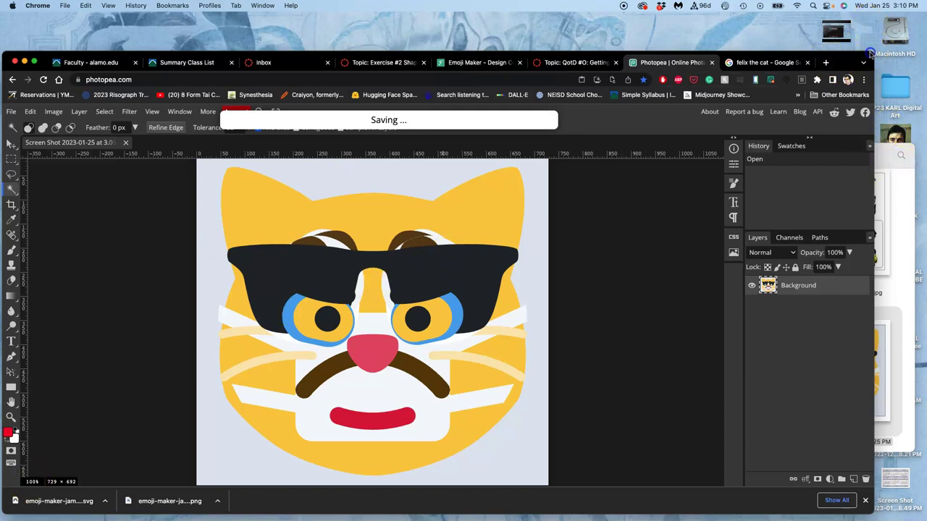
drag(871, 54, 889, 28)
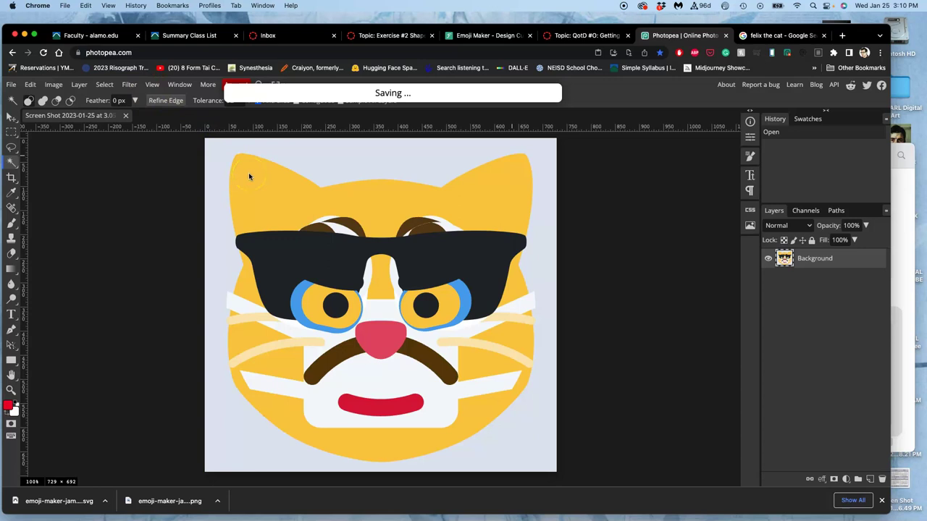
- In Image Size, switch units to inches and enter 350 DPI for the cat screenshot
click(54, 84)
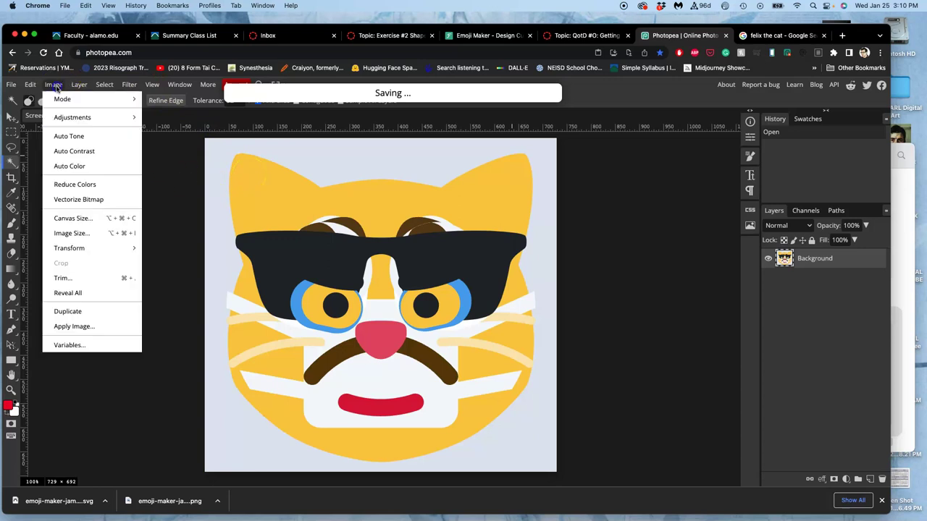
click(75, 234)
click(156, 192)
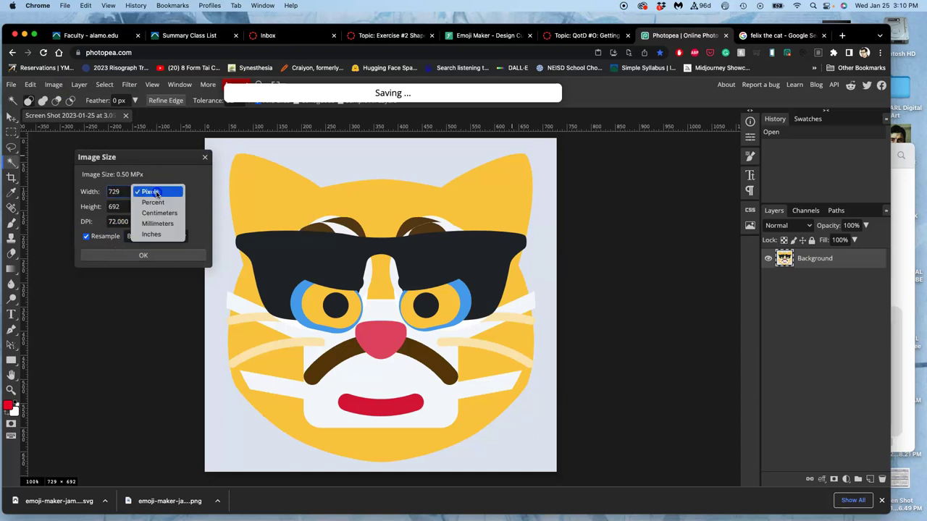
click(155, 234)
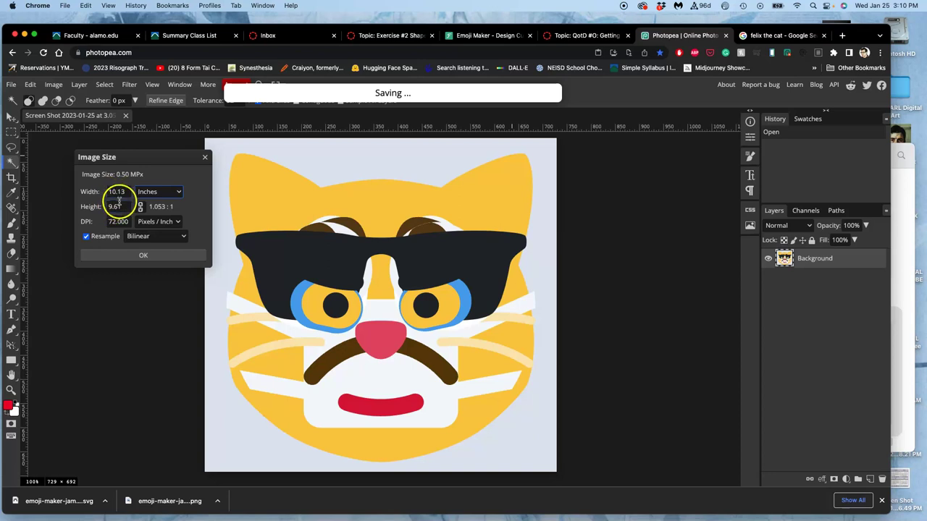
click(125, 220)
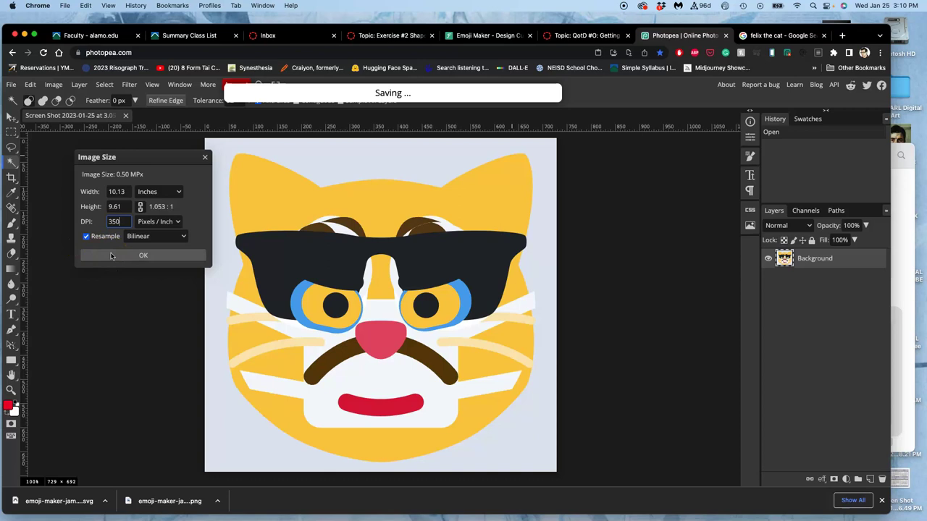
click(111, 256)
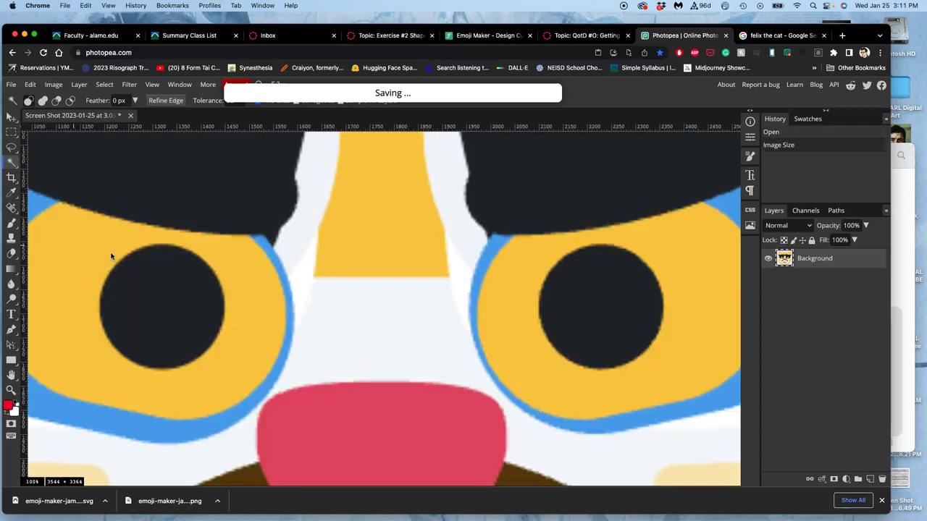
scroll(302, 316, up, 6)
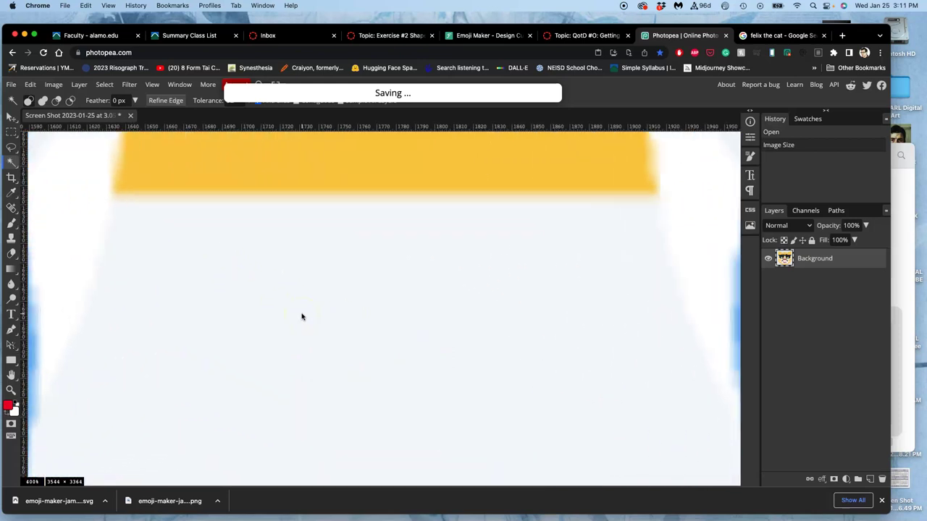
scroll(302, 316, down, 3)
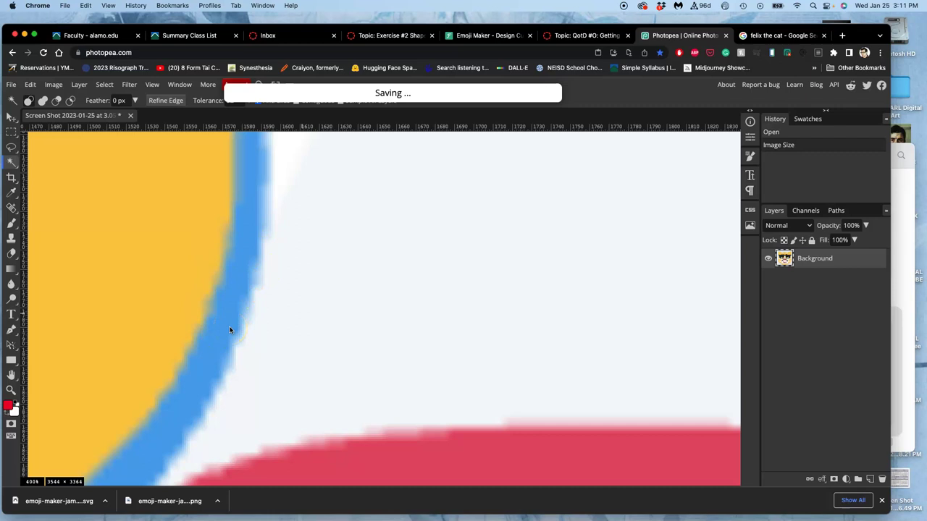
scroll(230, 330, down, 10)
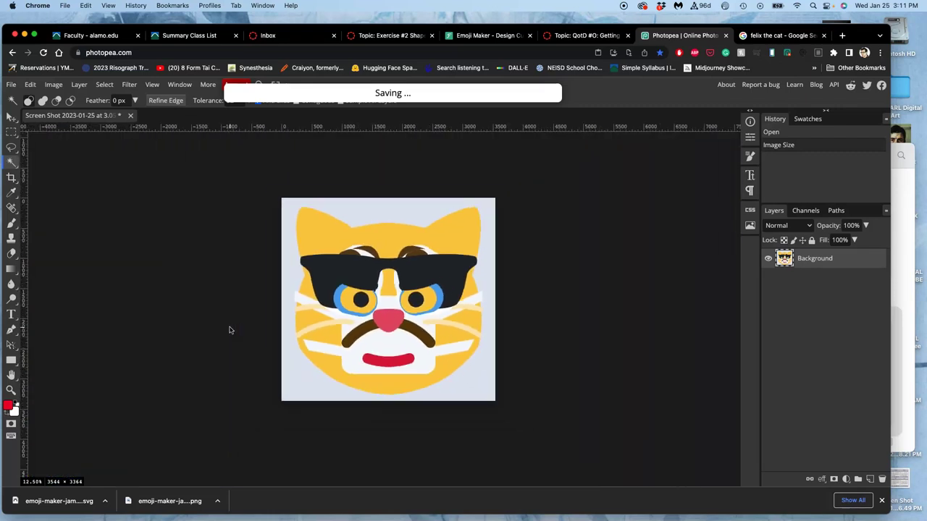
scroll(229, 330, down, 1)
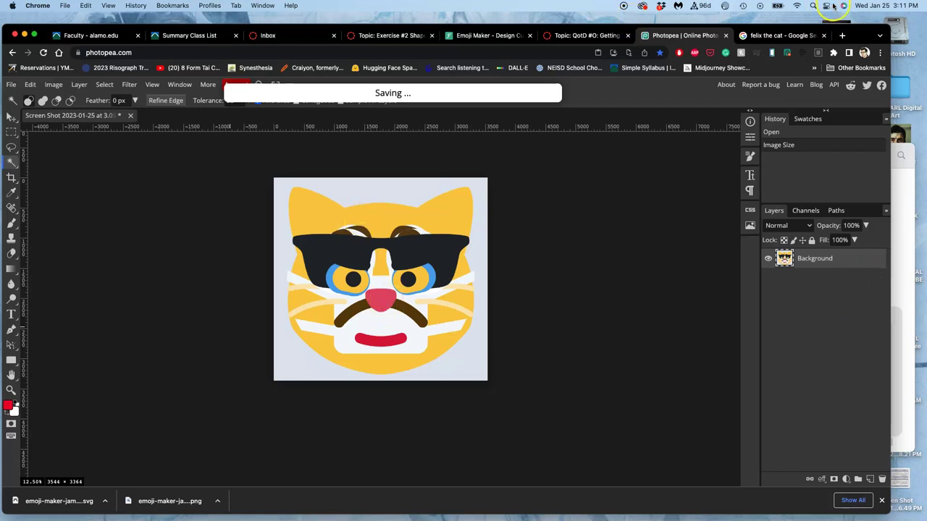
- Adjust the browser window and switch the shape tool from Rectangle to Ellipse
drag(865, 37, 869, 43)
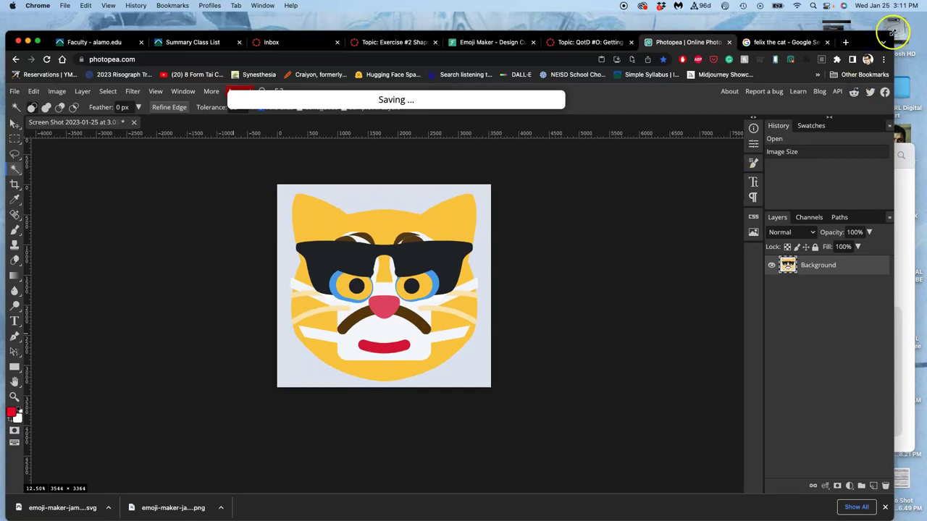
drag(892, 38, 892, 44)
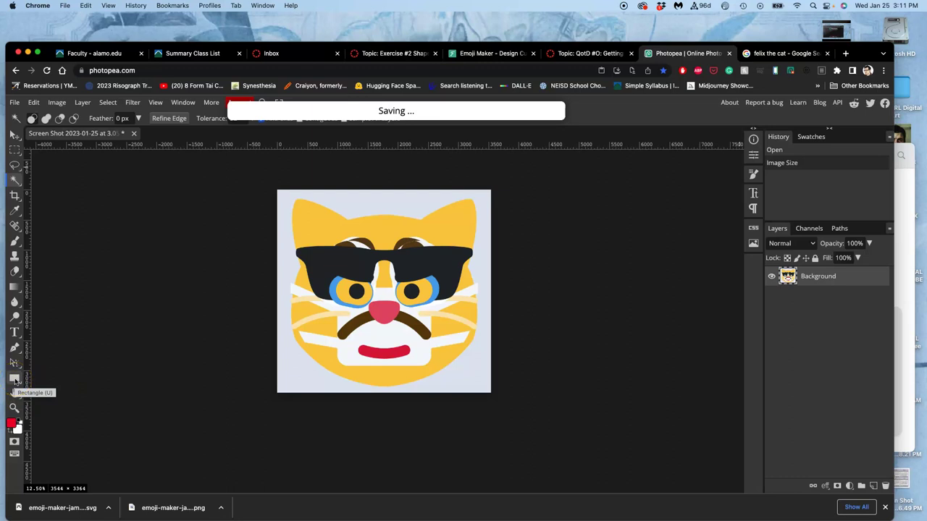
click(15, 378)
right_click(14, 378)
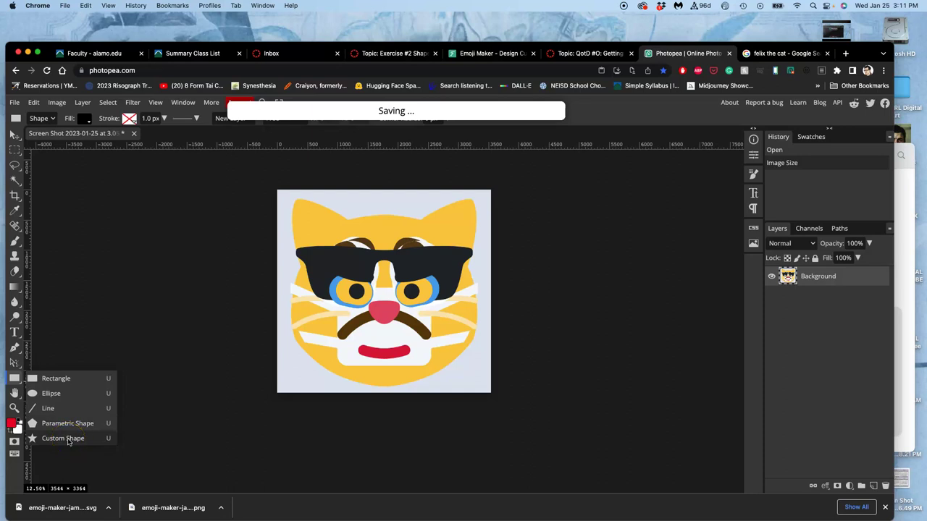
click(51, 394)
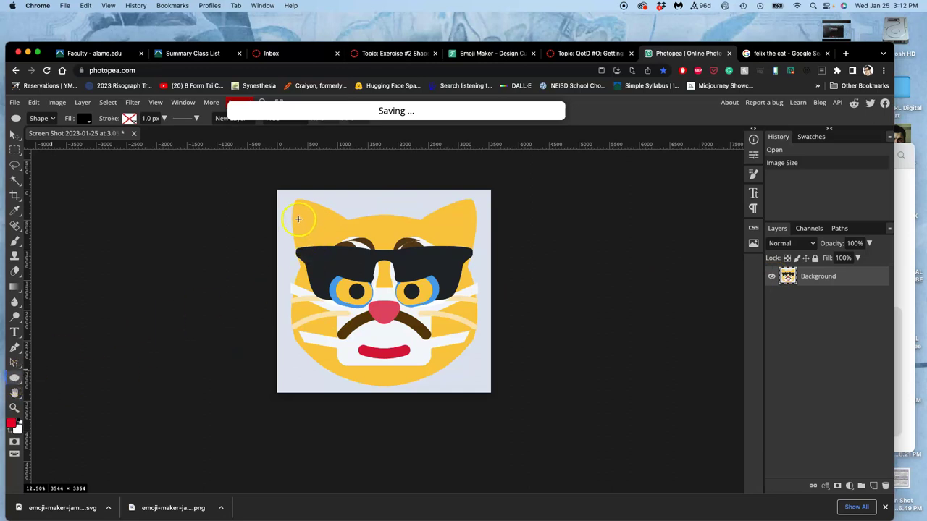
- Draw a black ellipse over the cat's head, creating the Shape 1 layer
drag(298, 220, 485, 389)
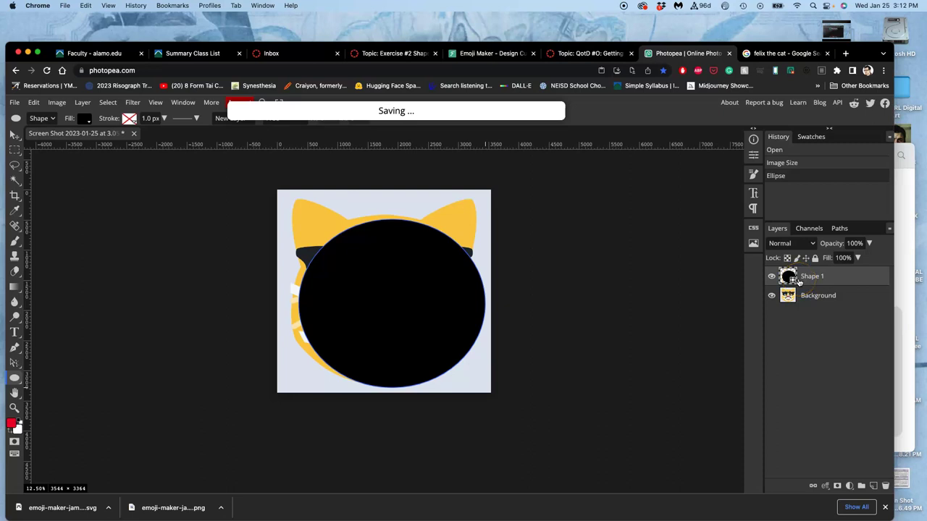
click(790, 281)
drag(789, 280, 801, 282)
mouse_move(801, 283)
mouse_down()
mouse_move(803, 274)
mouse_move(787, 278)
mouse_move(794, 284)
mouse_up()
drag(795, 282, 353, 315)
drag(306, 316, 784, 278)
mouse_move(787, 277)
mouse_down()
mouse_move(810, 265)
mouse_move(788, 276)
mouse_up()
- Set the ellipse's stroke colour to red in the options bar
double_click(788, 277)
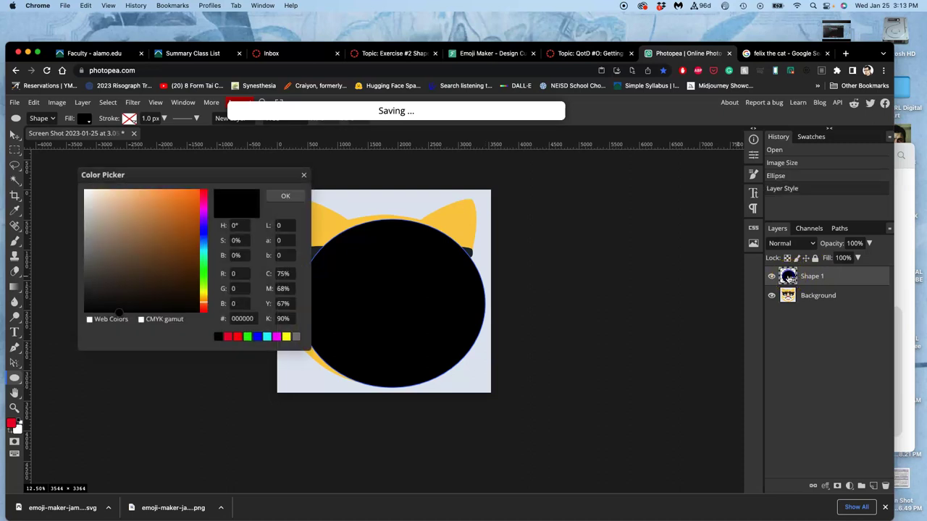
click(304, 177)
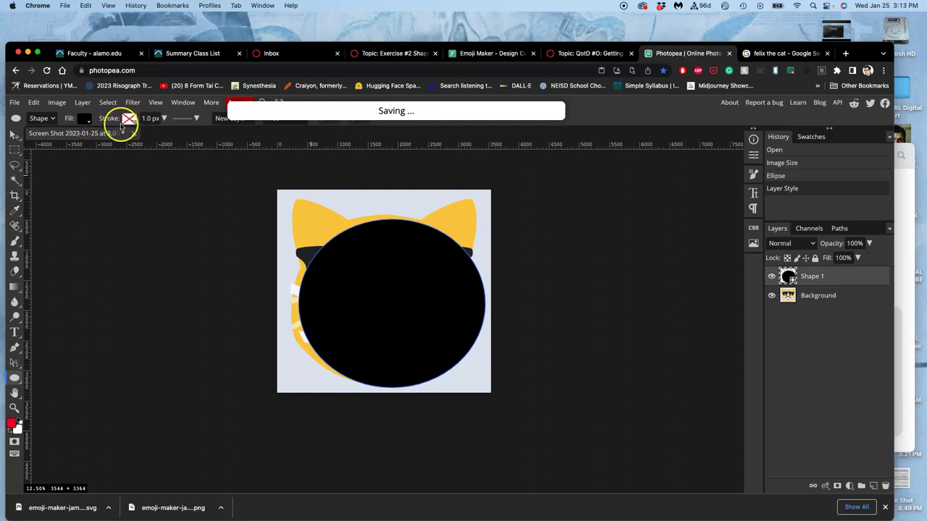
click(132, 120)
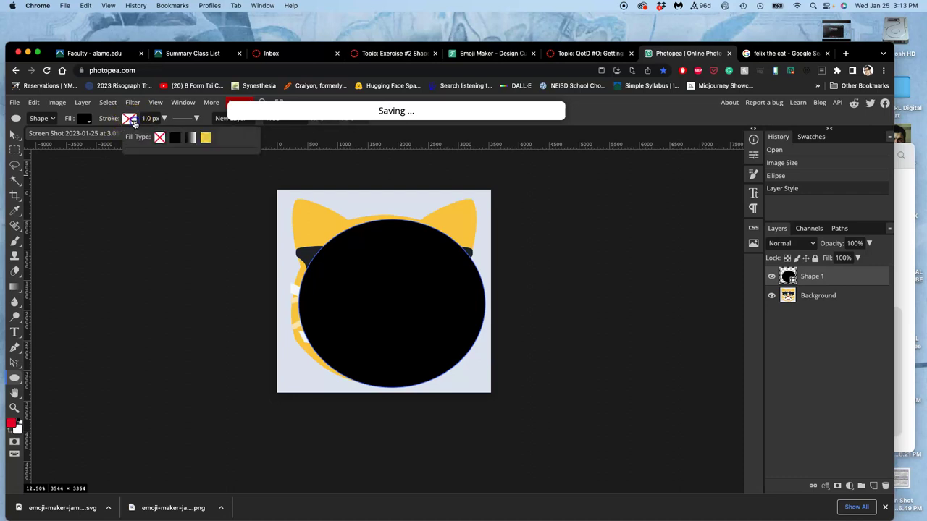
click(174, 141)
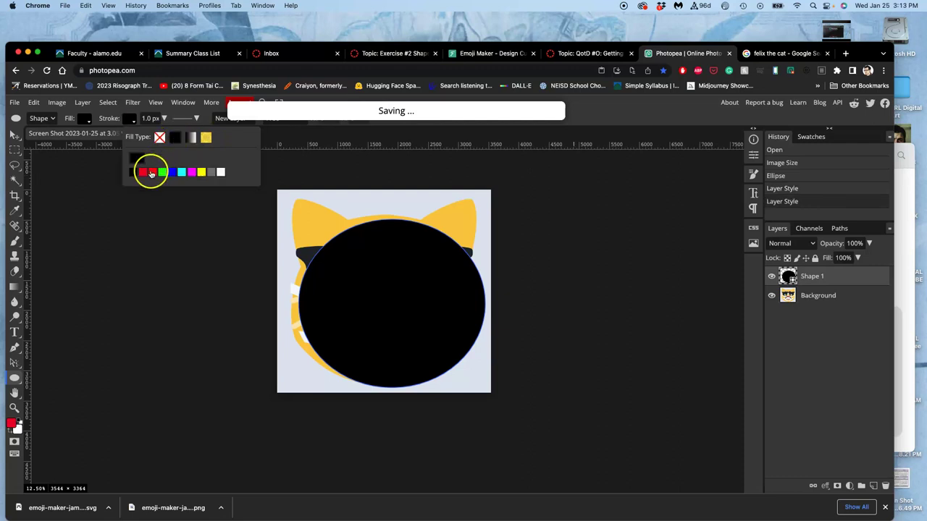
click(151, 172)
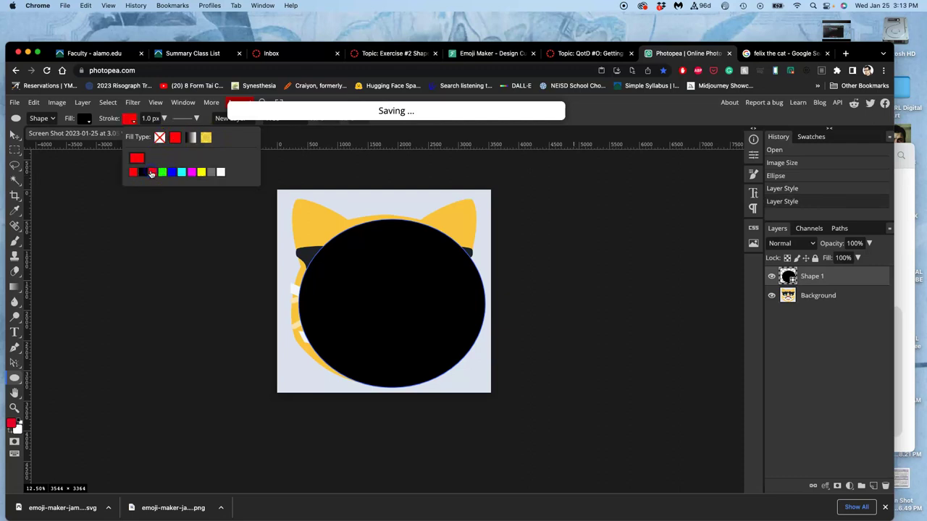
- Thicken the red outline to about 29 px
click(196, 119)
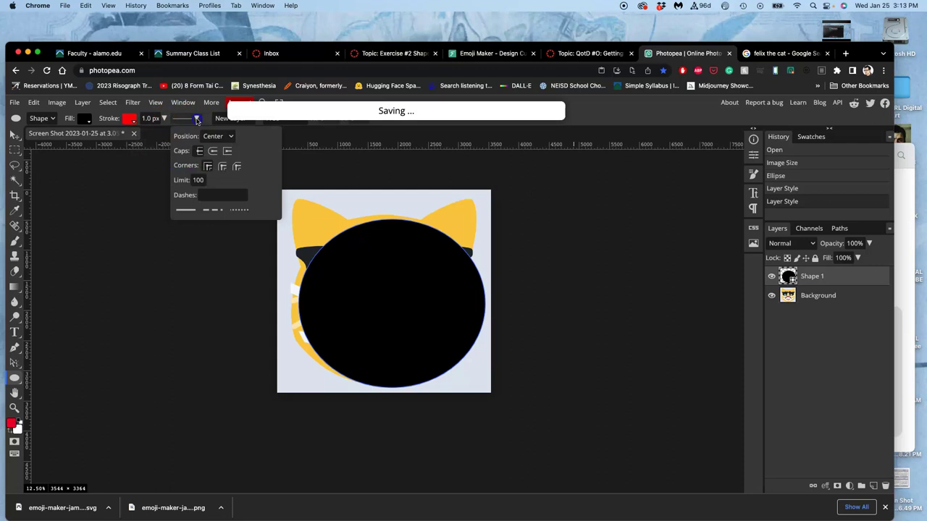
click(163, 119)
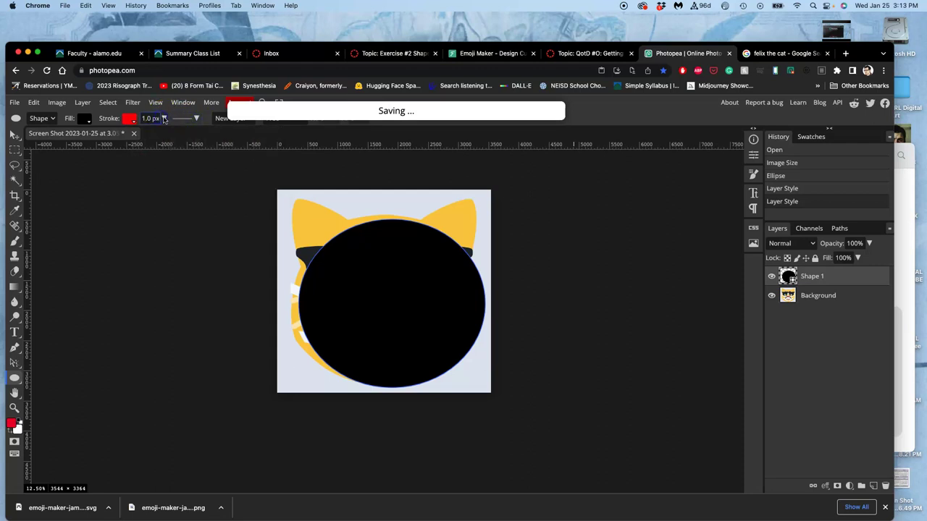
click(146, 133)
drag(146, 132, 154, 135)
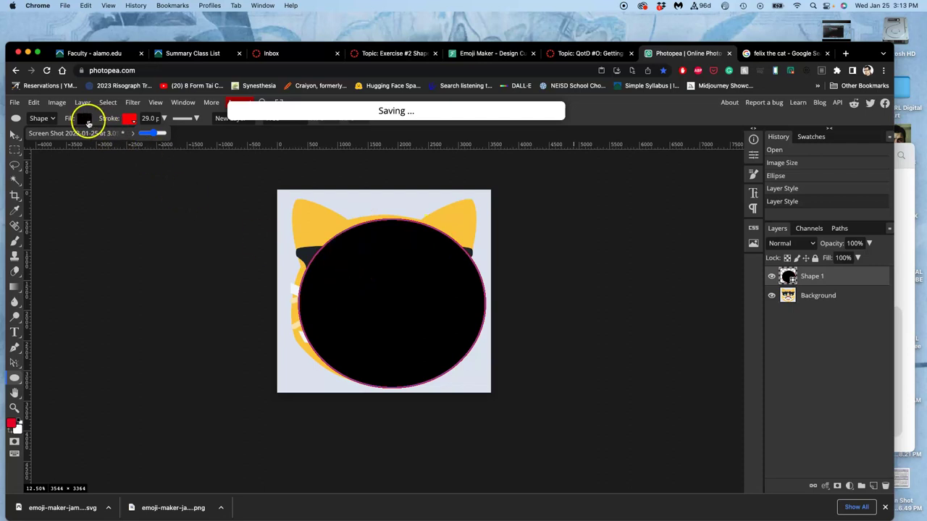
click(86, 119)
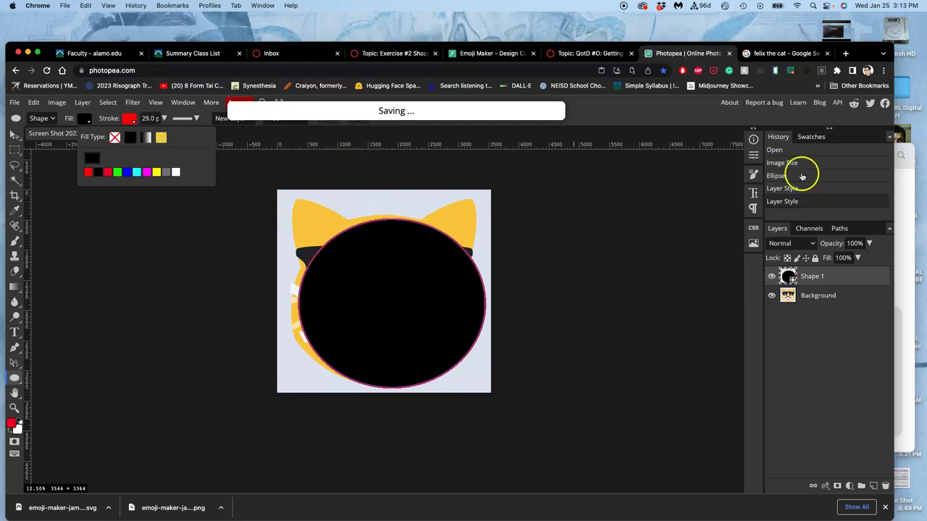
click(903, 175)
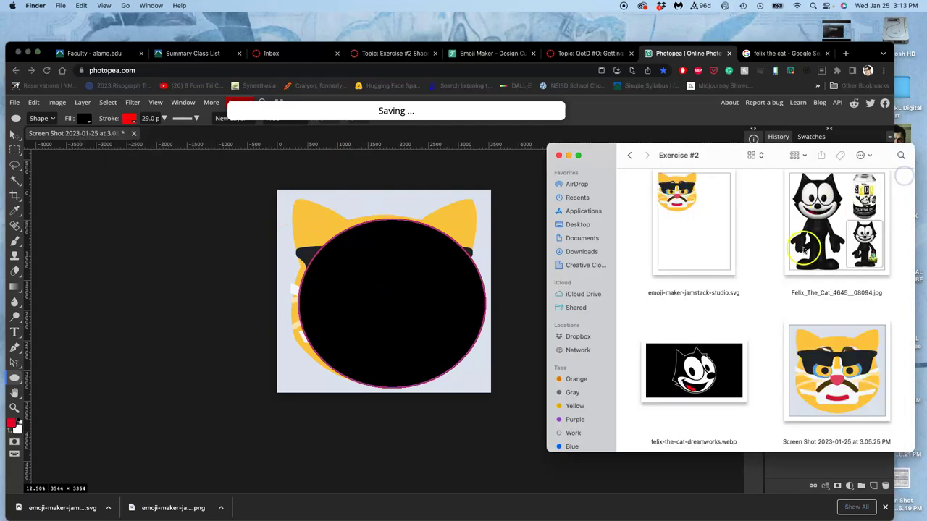
scroll(789, 257, up, 3)
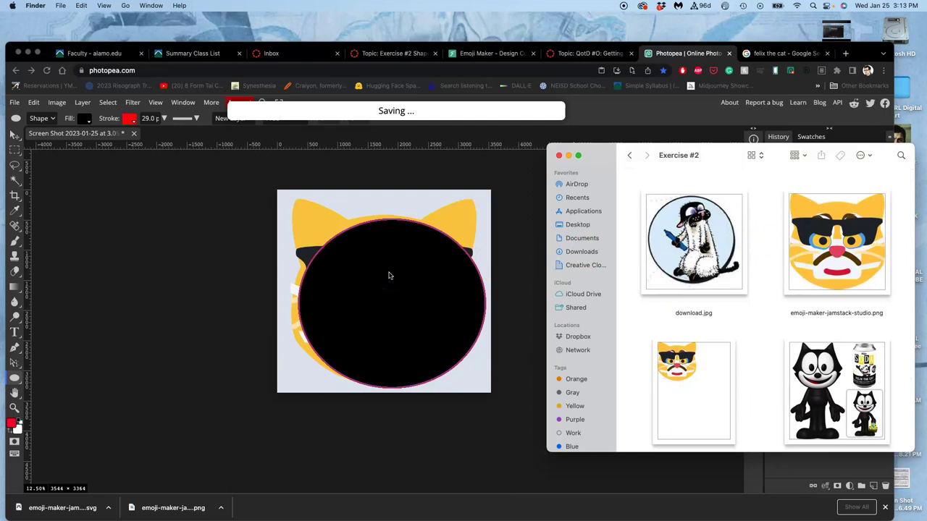
- Return to Photopea and toggle the ellipse's fill colour choices in the options bar
click(89, 121)
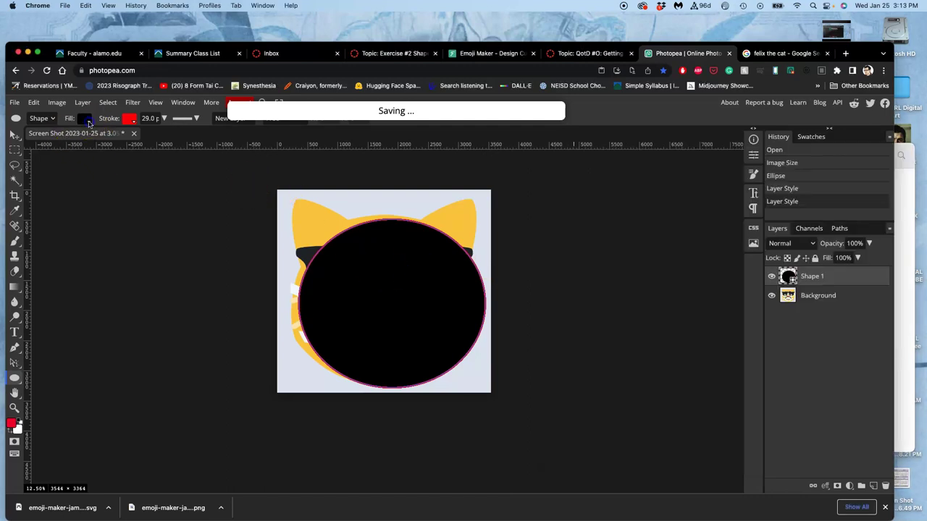
click(85, 119)
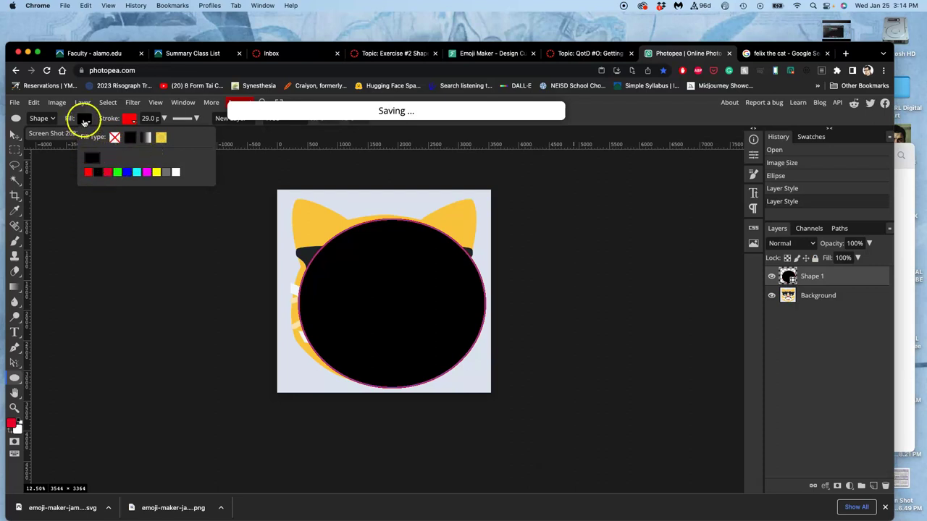
click(85, 120)
click(86, 119)
click(85, 120)
click(86, 119)
click(85, 119)
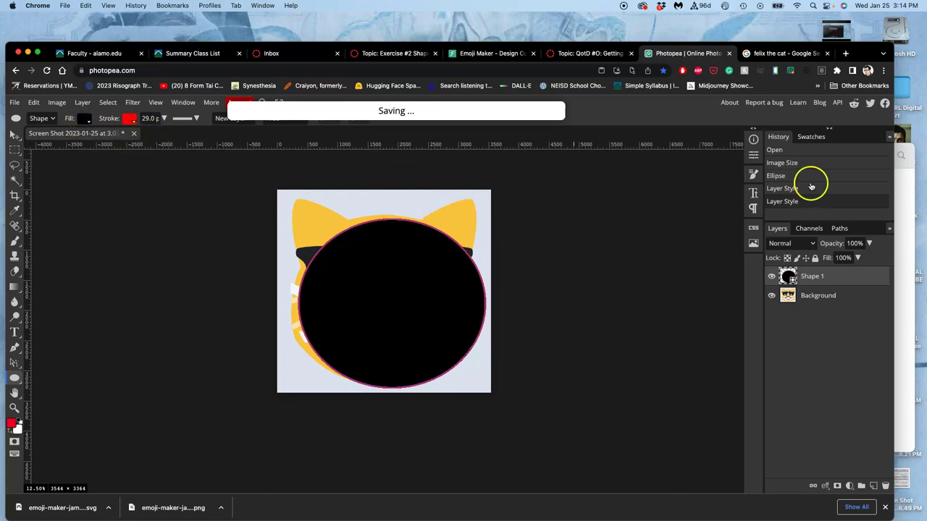
- Fill Shape 1 with dark gray #3a3835 and remove its red outline
double_click(787, 275)
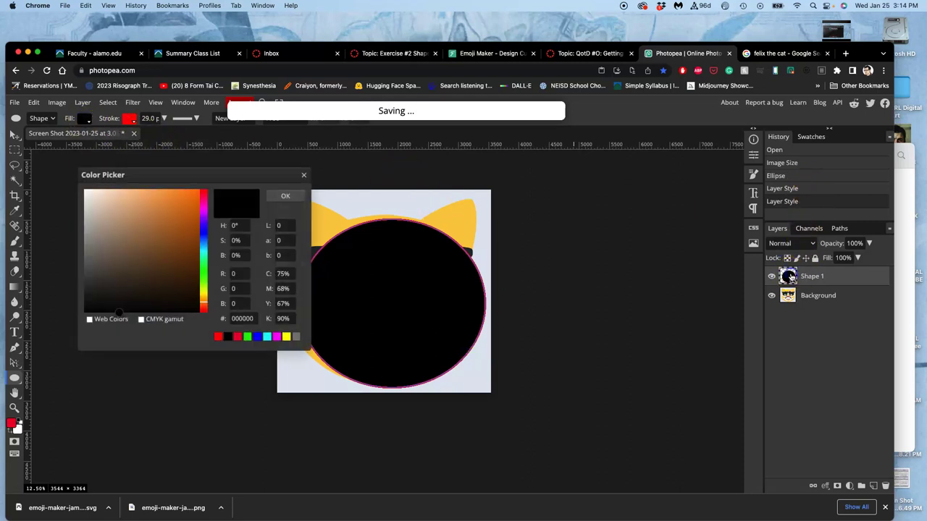
mouse_move(113, 270)
mouse_down()
mouse_move(96, 241)
mouse_move(93, 286)
mouse_up()
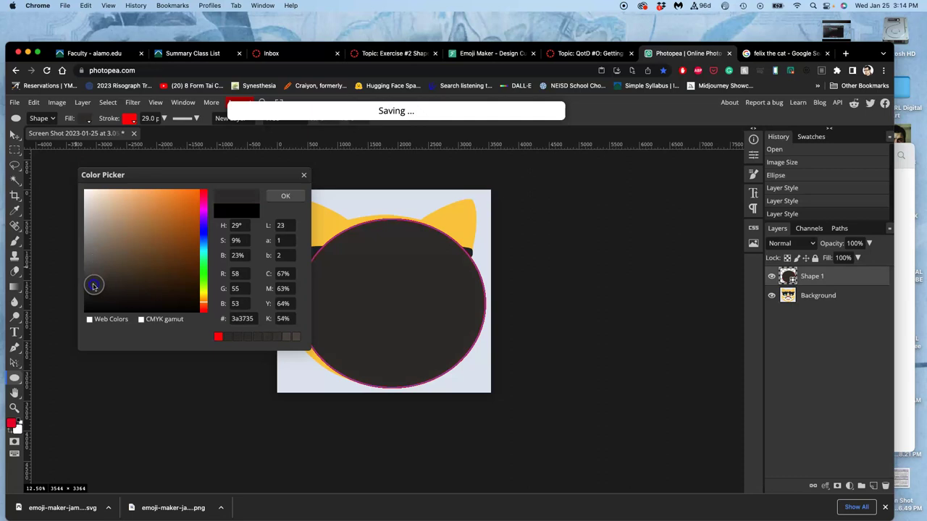
click(286, 199)
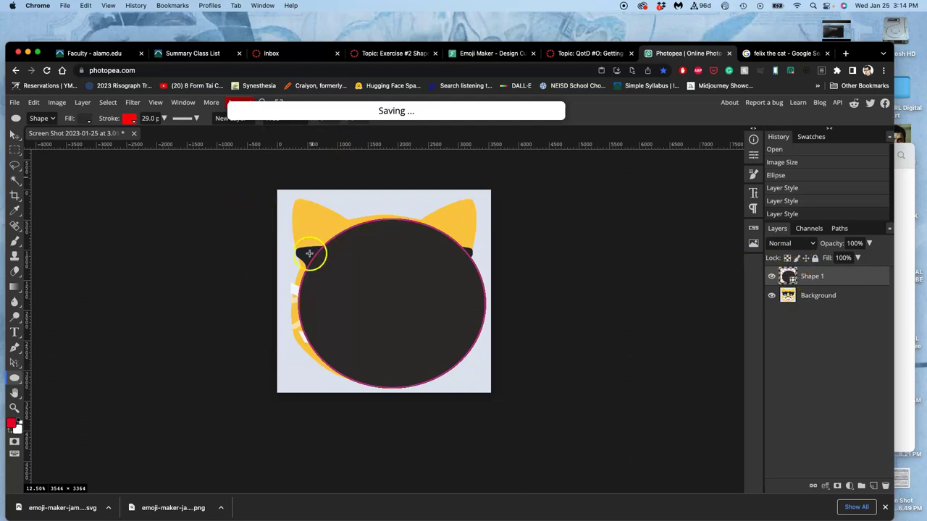
click(130, 118)
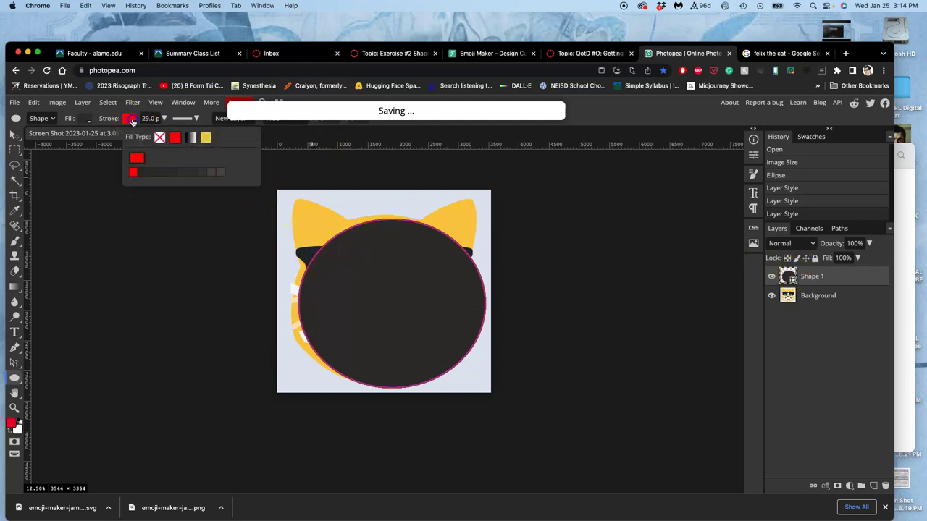
click(159, 137)
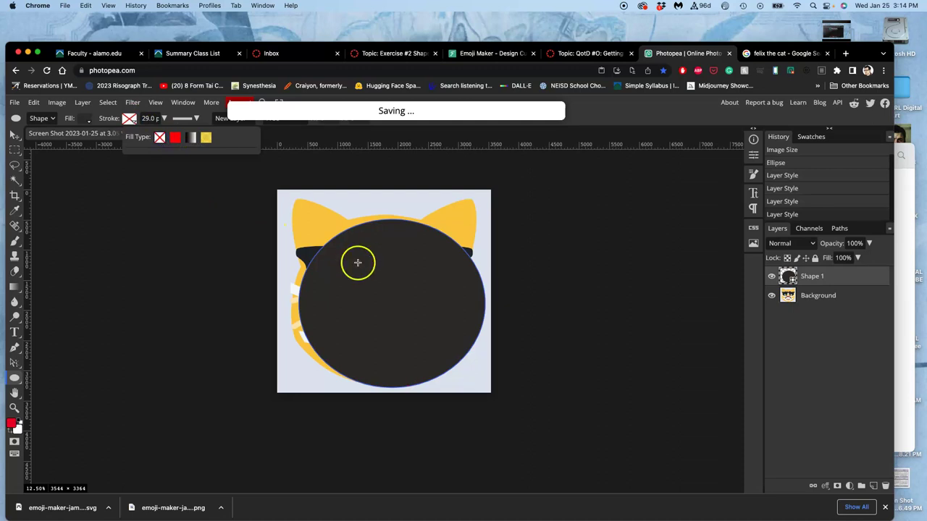
- Move the dark gray circle up and left over the cat's face, toggling visibility to check
click(14, 136)
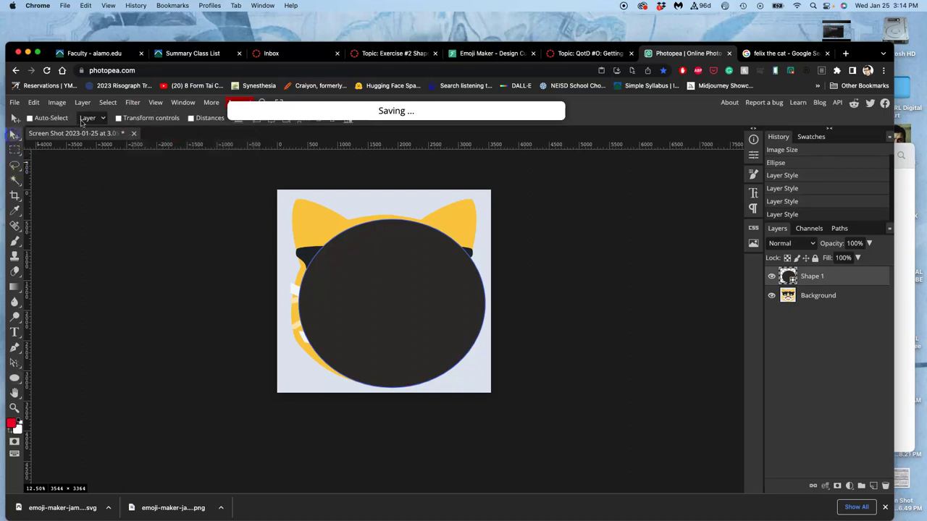
drag(415, 259, 407, 254)
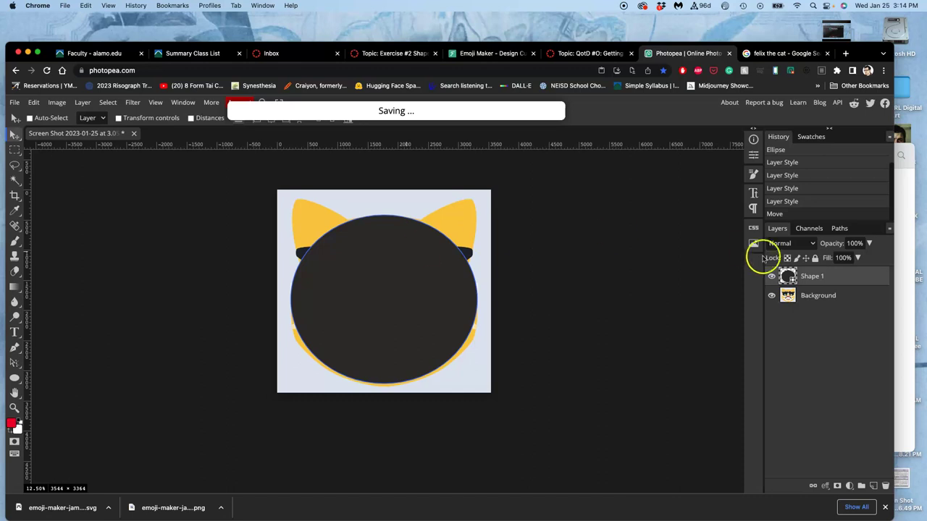
click(771, 276)
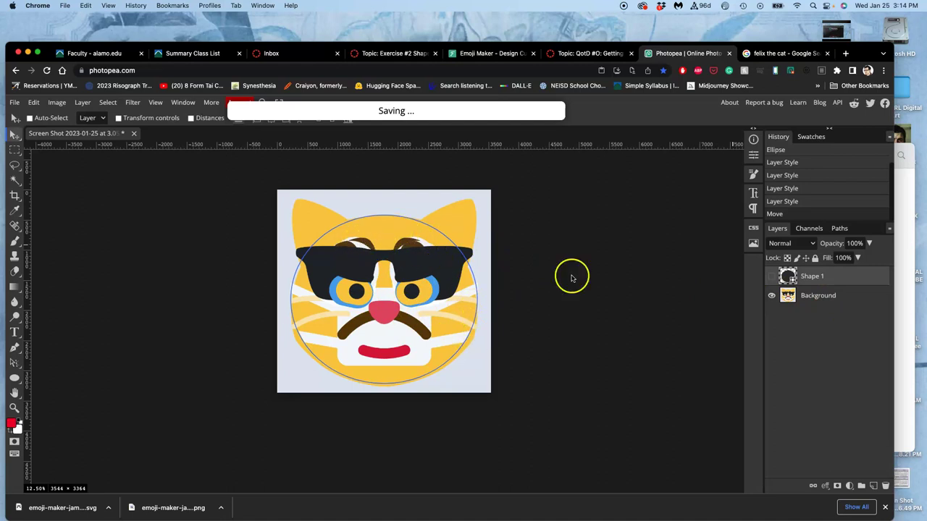
click(771, 277)
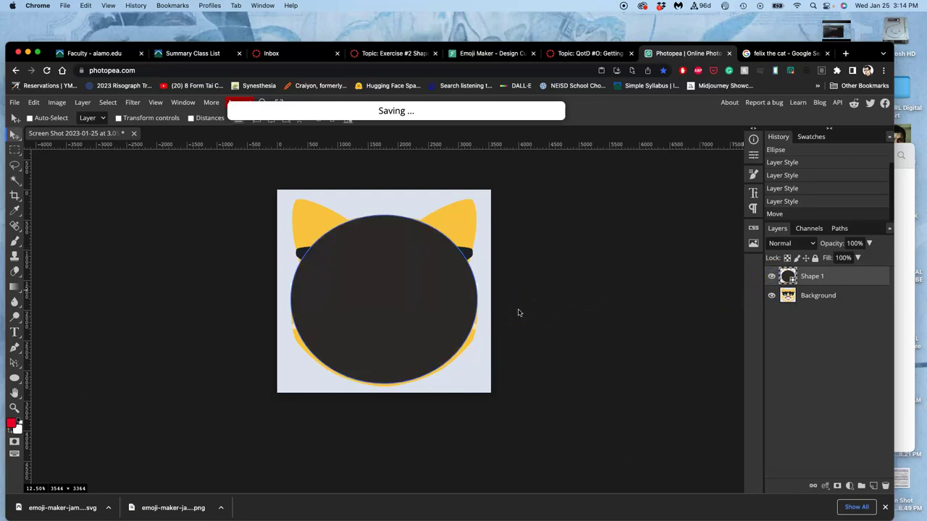
- Distort the circle, pulling the top corners inward and the bottom corners outward
key(ctrl+t)
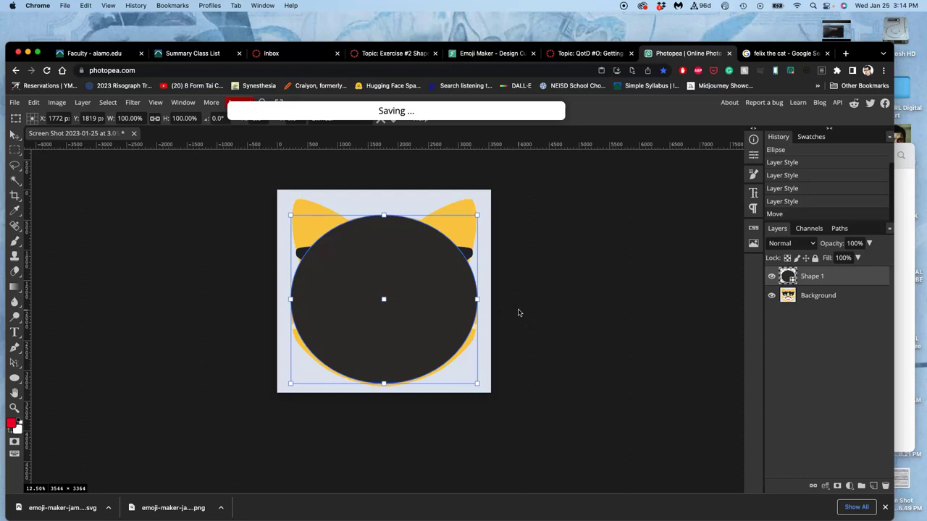
right_click(412, 278)
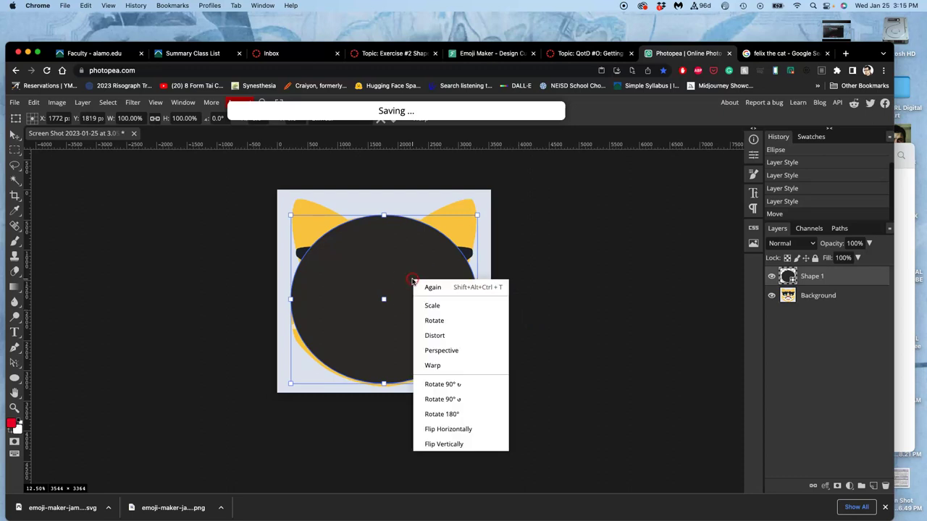
click(439, 338)
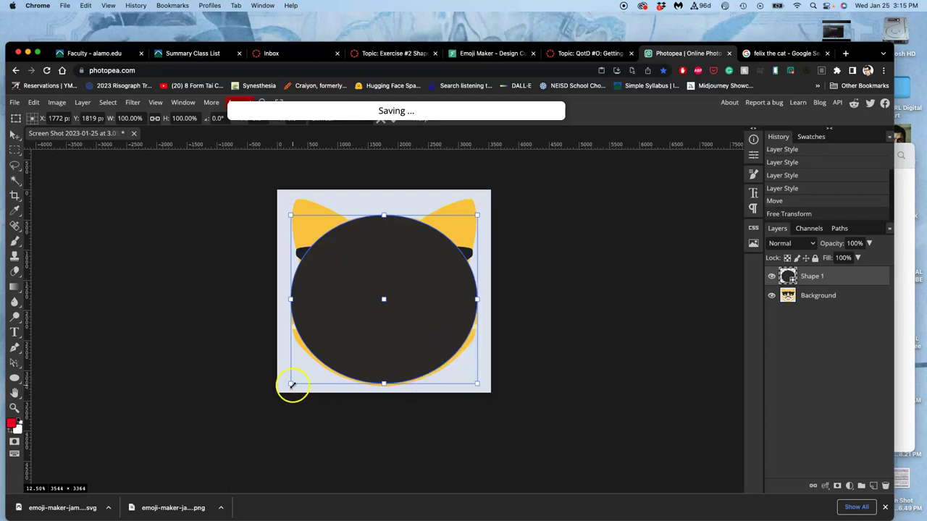
drag(292, 383, 292, 383)
click(290, 216)
drag(291, 216, 300, 215)
click(469, 216)
mouse_move(469, 217)
mouse_down()
mouse_move(477, 214)
mouse_move(467, 216)
mouse_up()
drag(291, 384, 280, 384)
click(453, 381)
drag(479, 385, 491, 384)
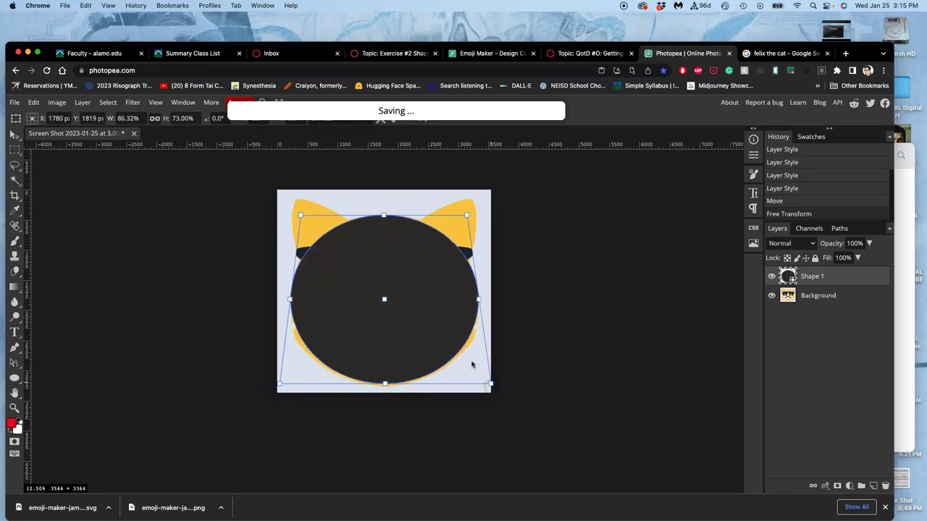
- Warp the shape so its sides bulge down into rounded cheeks, and apply it
right_click(425, 290)
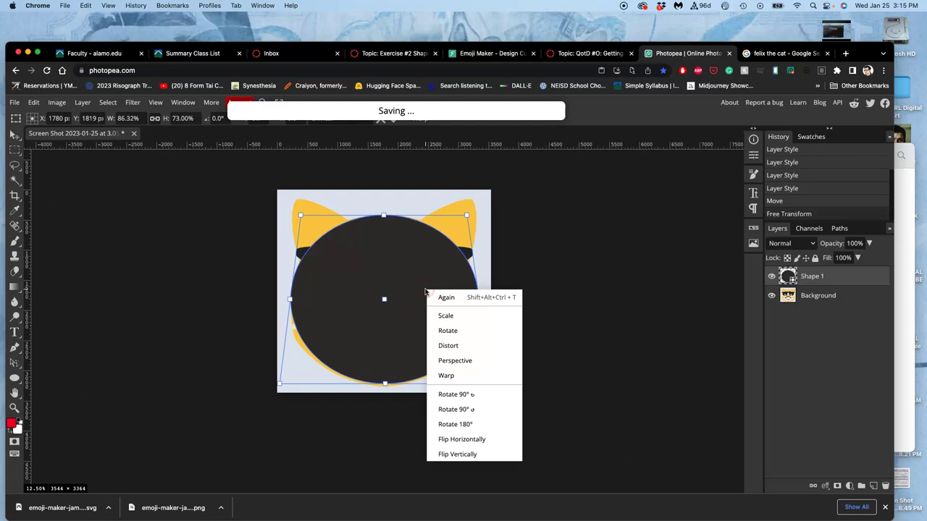
click(452, 374)
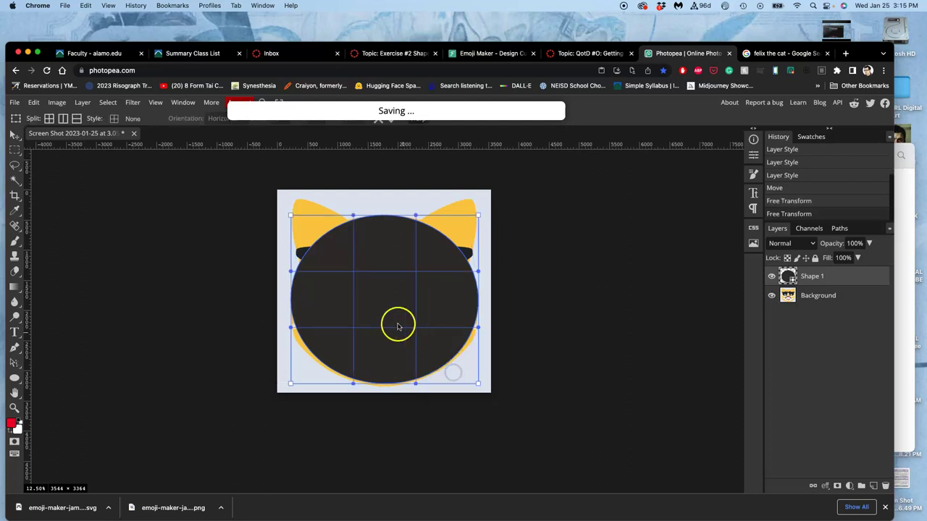
mouse_move(394, 317)
mouse_down()
mouse_move(389, 296)
mouse_move(389, 306)
mouse_up()
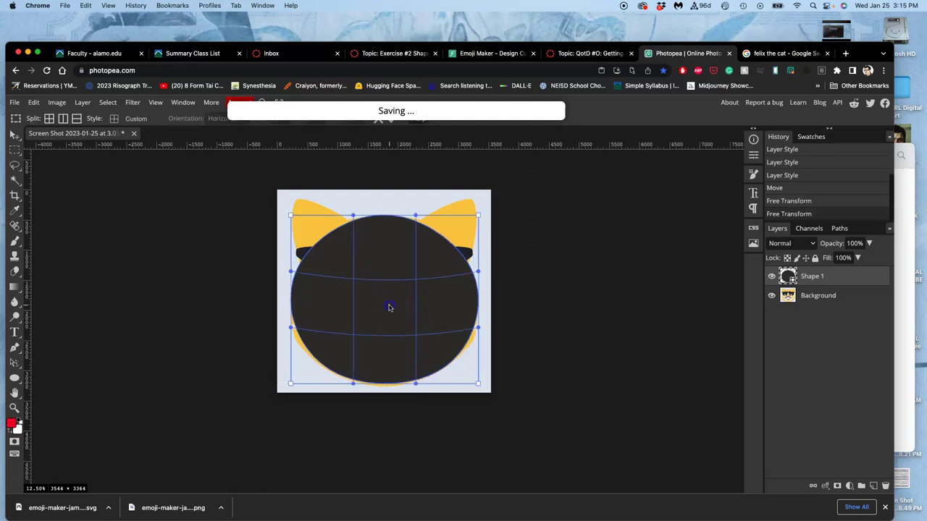
drag(314, 300, 300, 317)
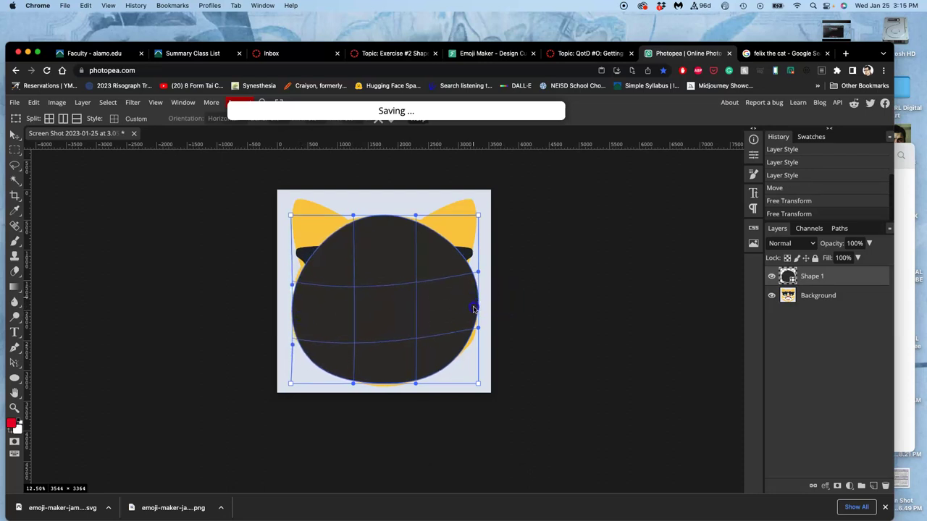
drag(473, 310, 475, 310)
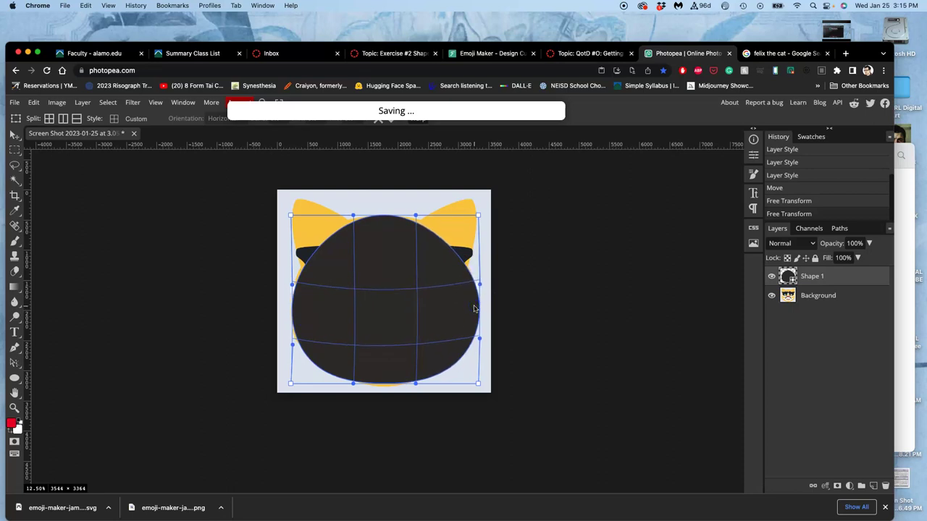
key(Return)
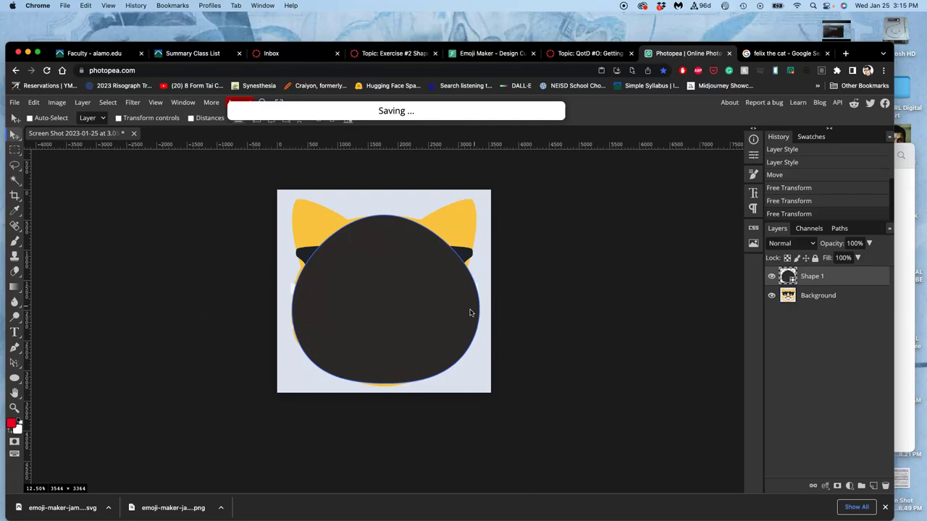
- Compare the Shape 1 head with the cat by toggling its visibility and selecting layers
click(823, 283)
click(771, 276)
click(771, 276)
click(831, 298)
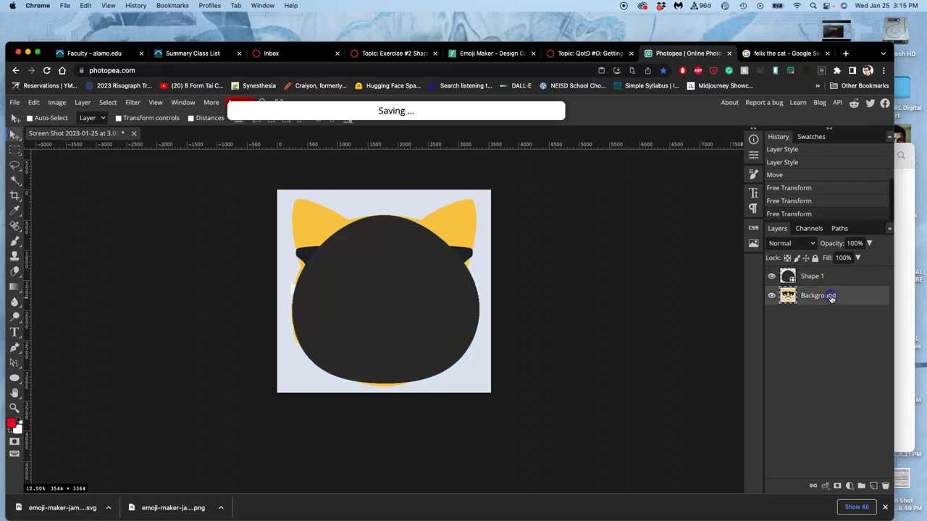
click(849, 298)
click(842, 283)
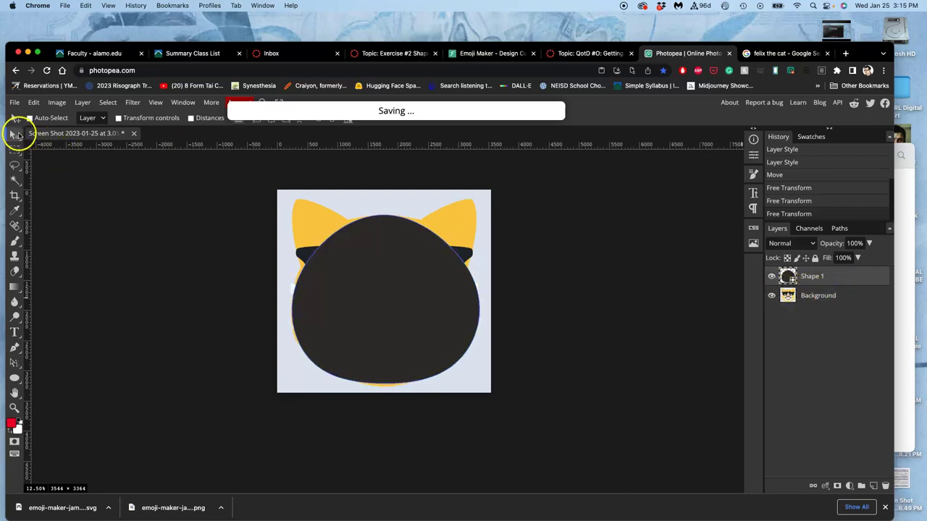
- Duplicate the Background emoji, move the copy above Shape 1 and set it to 25% opacity
click(16, 164)
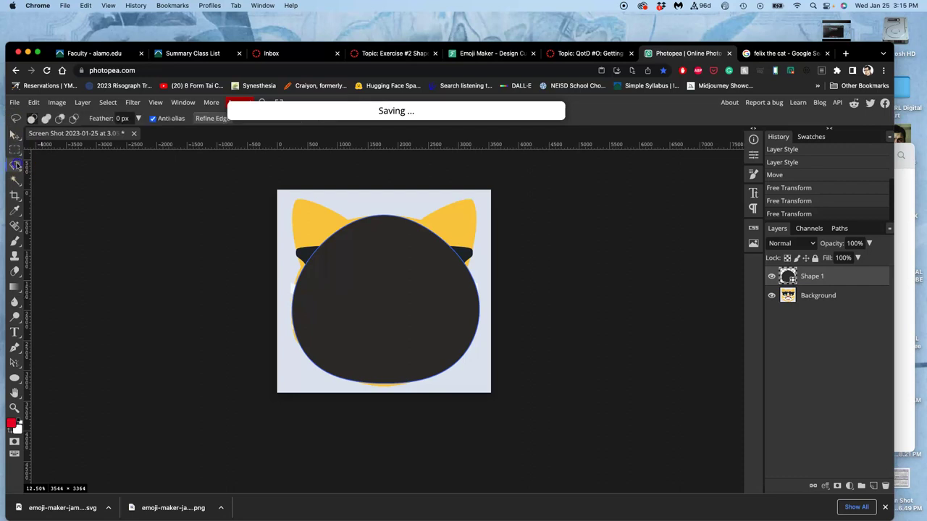
click(809, 295)
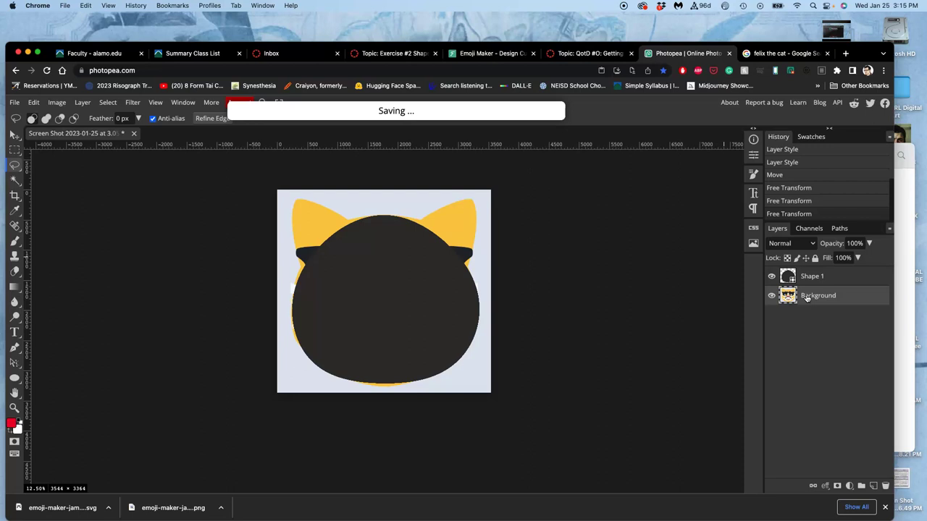
key(super+j)
drag(811, 296, 822, 276)
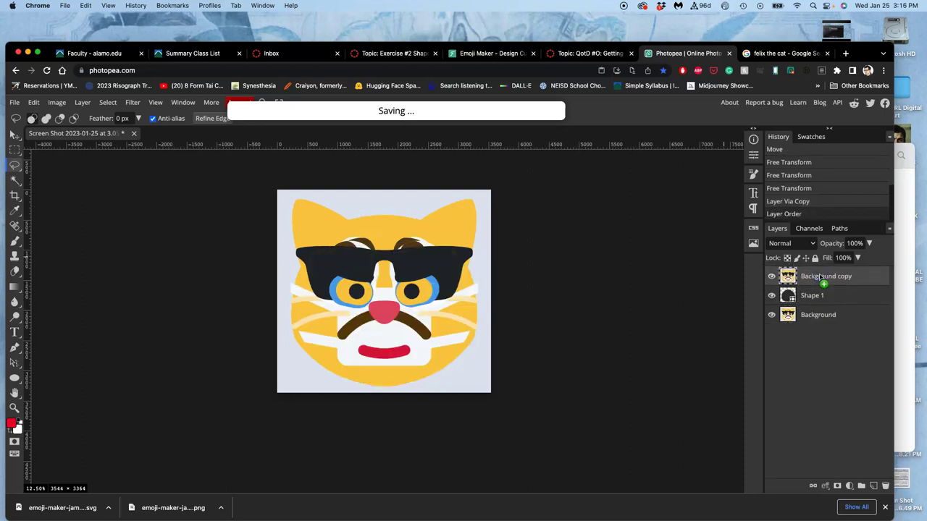
click(857, 257)
drag(840, 259, 836, 261)
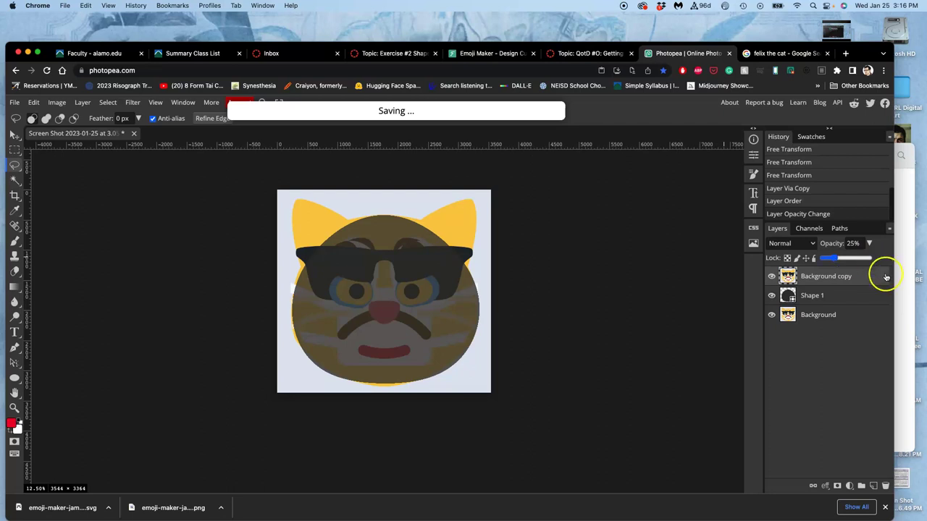
- Select the Shape 1 layer and choose the Parametric Shape tool in Shape drawing mode
click(838, 298)
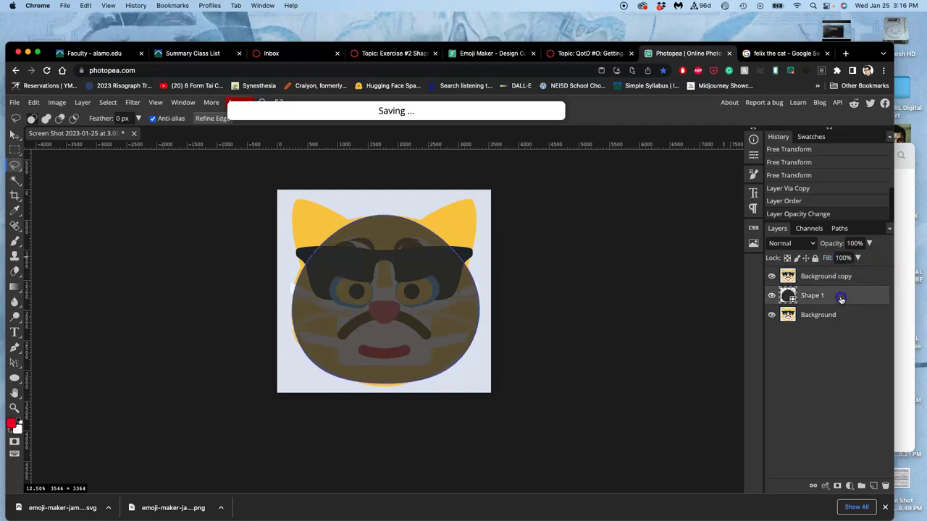
click(14, 378)
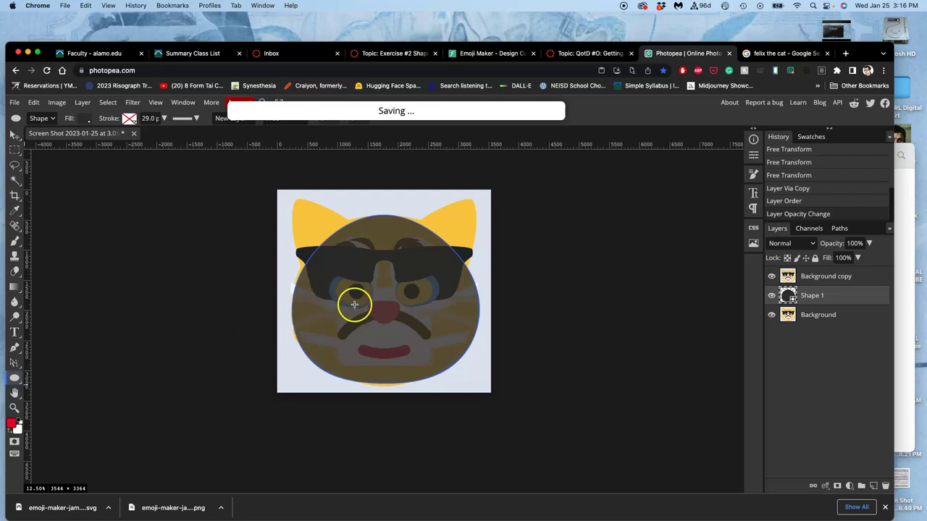
click(12, 377)
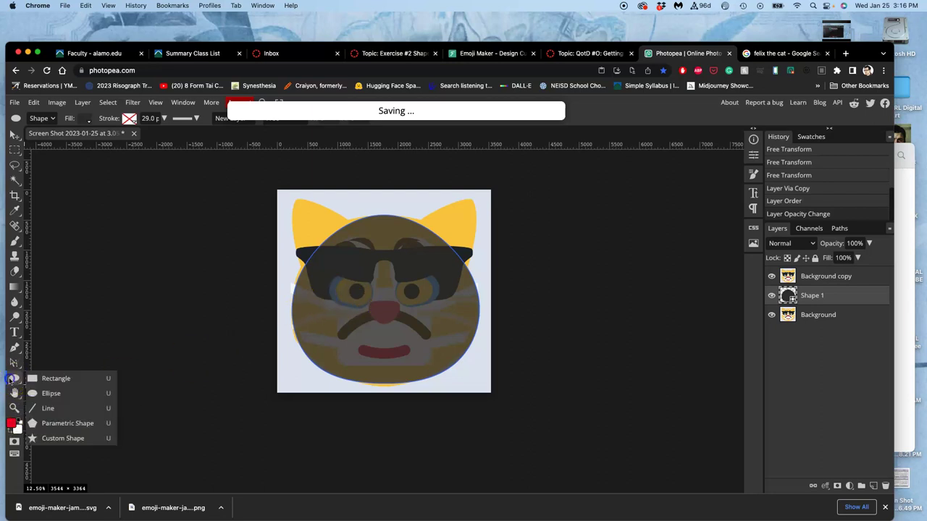
click(62, 427)
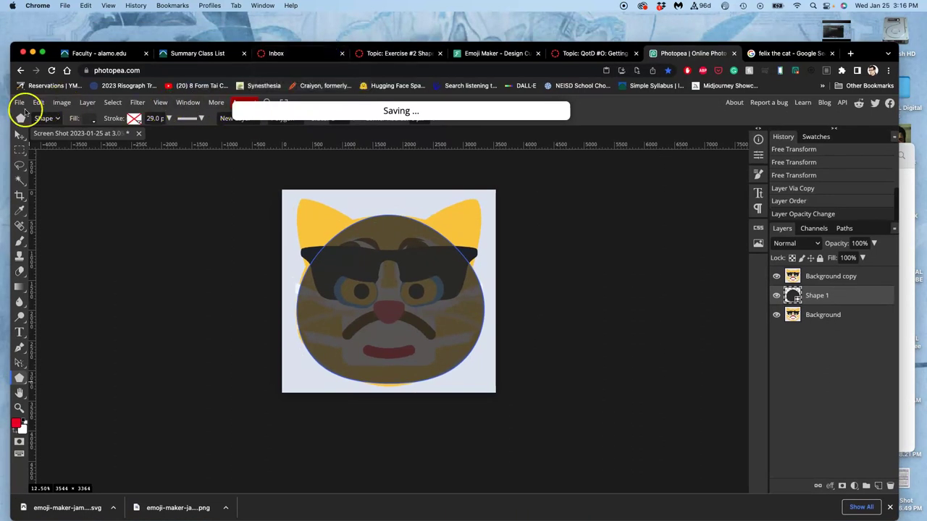
click(57, 119)
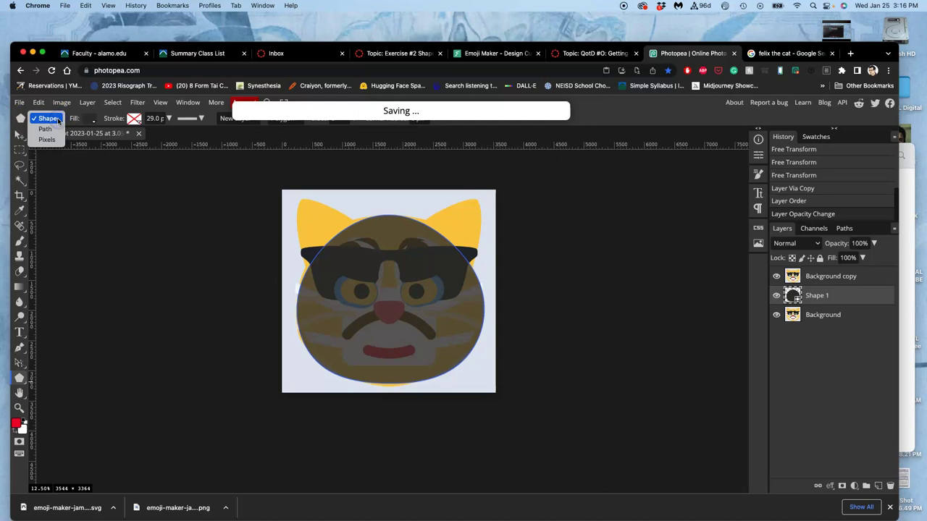
click(48, 119)
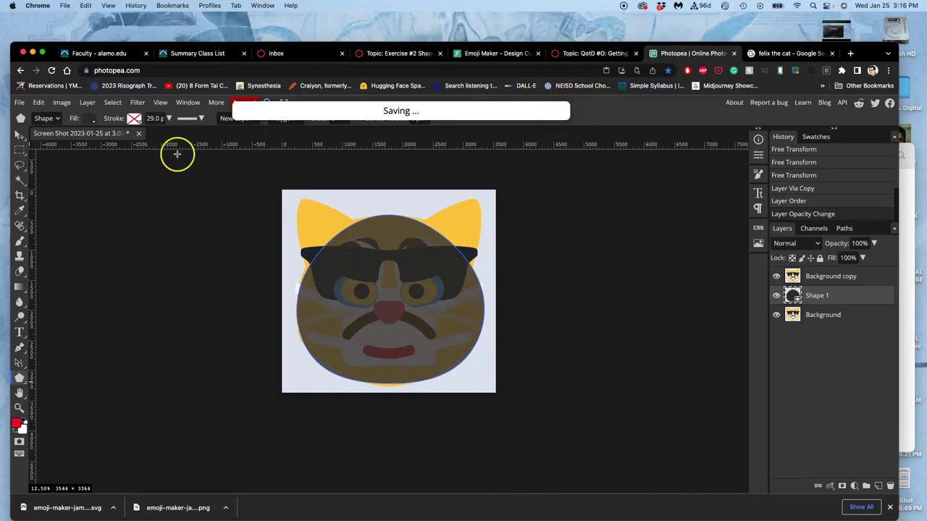
- Save the emoji document as a PSD with File > Save More > Save PSD/PSB
click(19, 102)
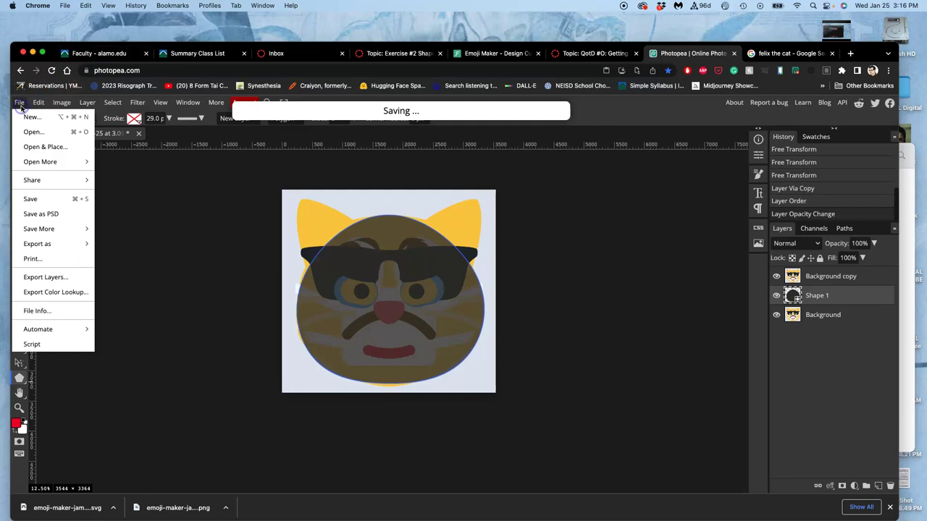
mouse_move(48, 229)
click(129, 244)
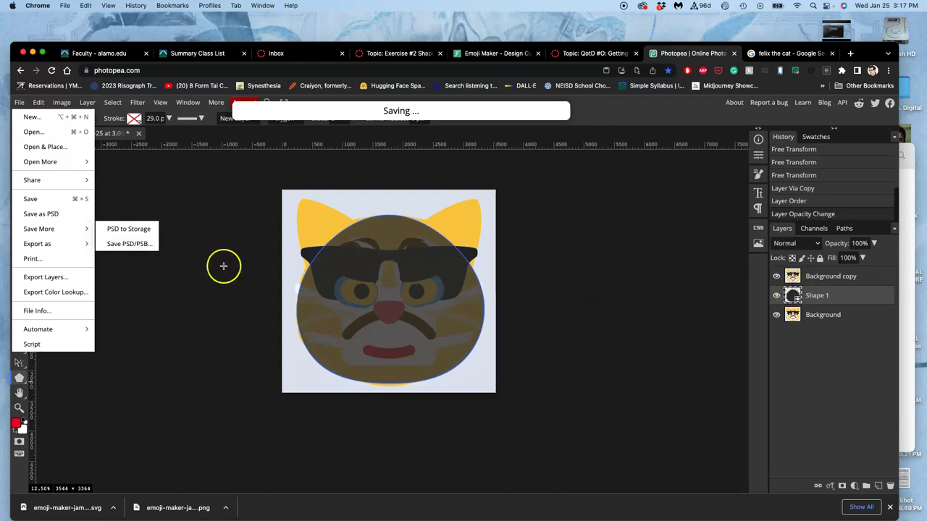
click(145, 246)
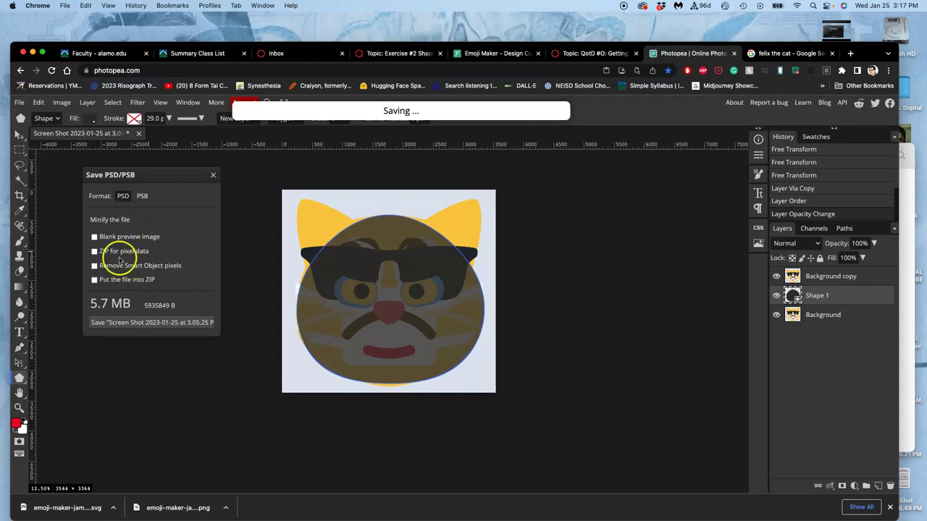
click(137, 323)
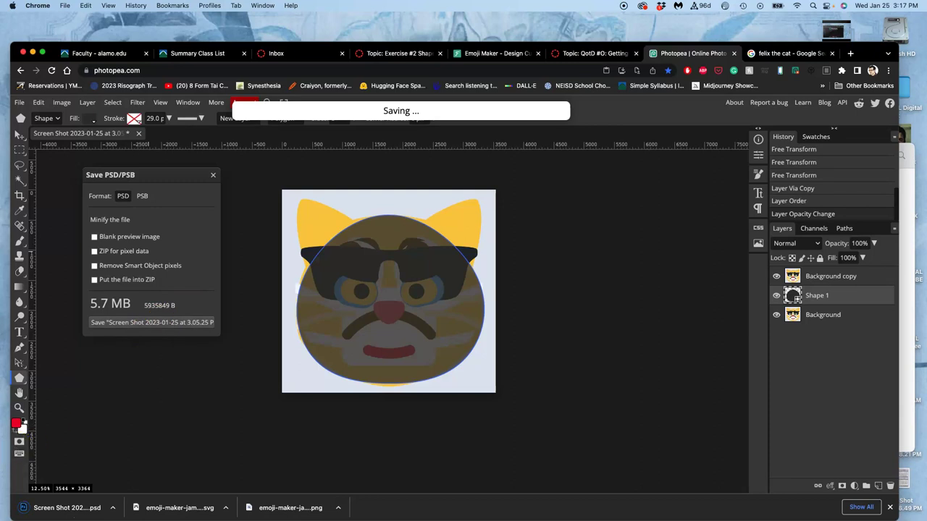
- Rename the downloaded PSD in the Downloads folder to 'SP23-2 Exercise #2 Bucky Cat Emoji.psd'
mouse_move(11, 450)
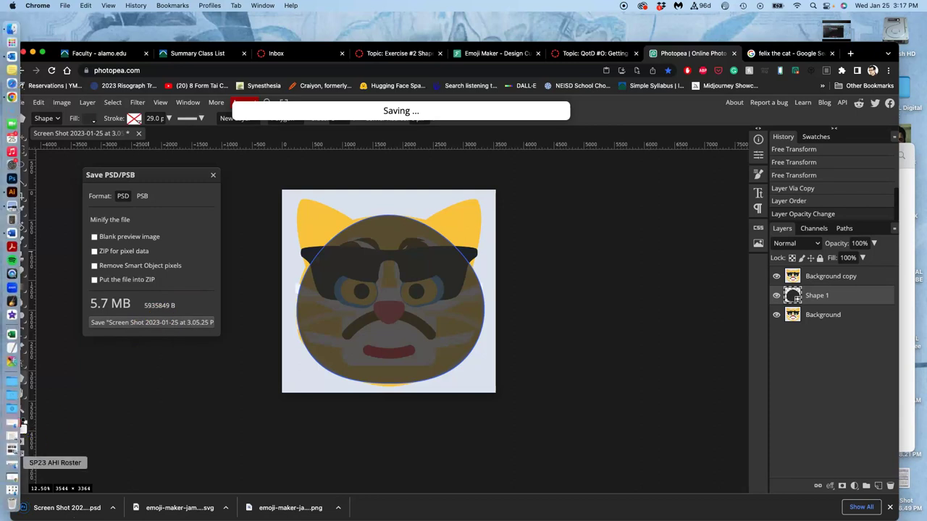
click(11, 408)
click(130, 436)
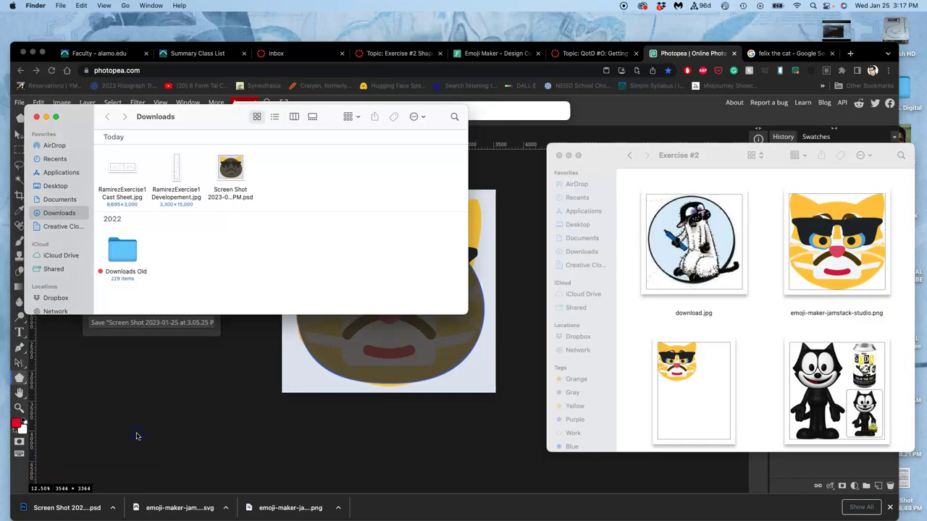
click(243, 196)
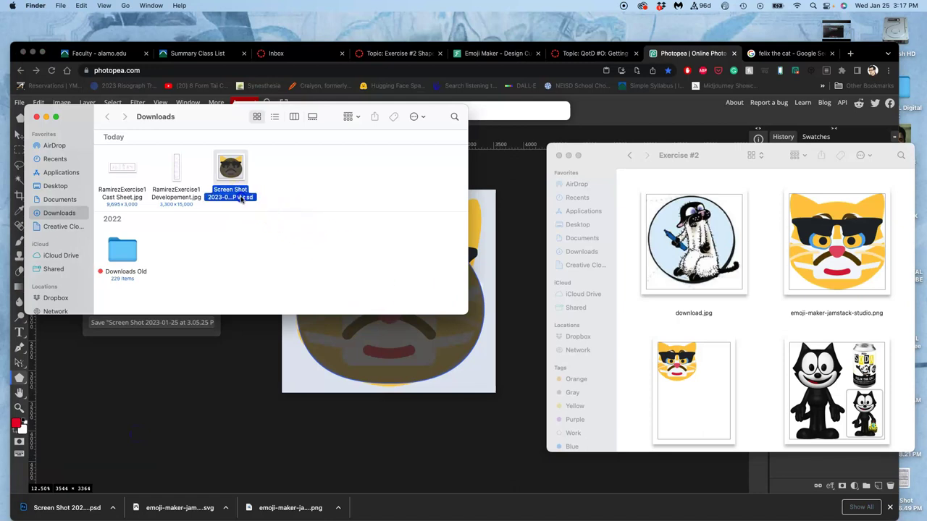
click(242, 196)
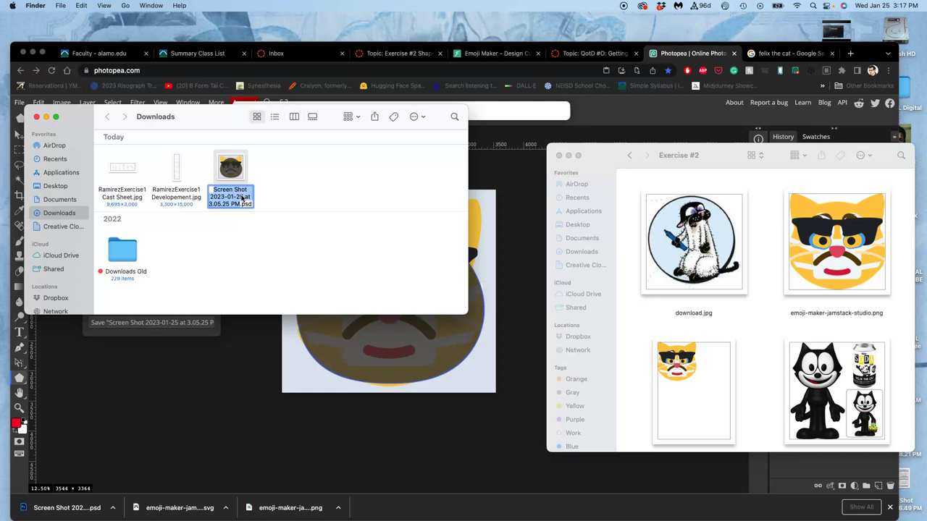
text(SP23-2)
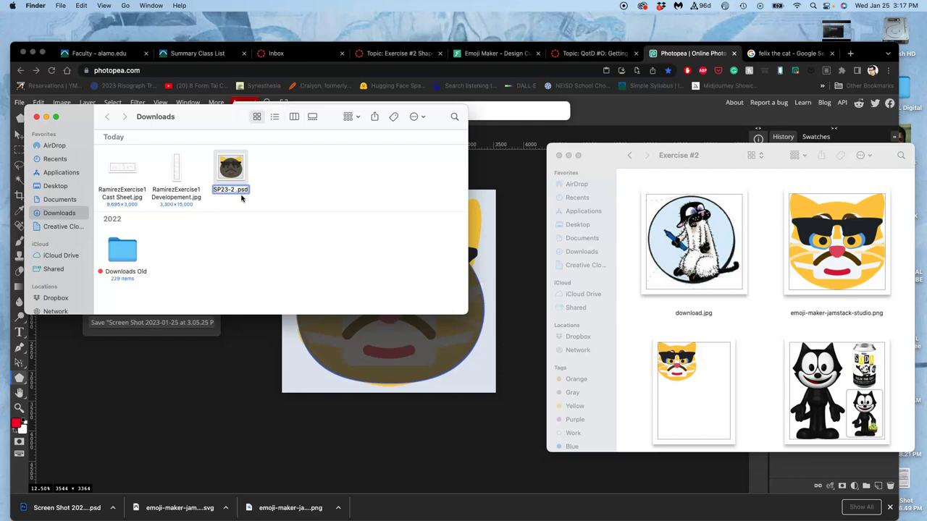
text( Exercise)
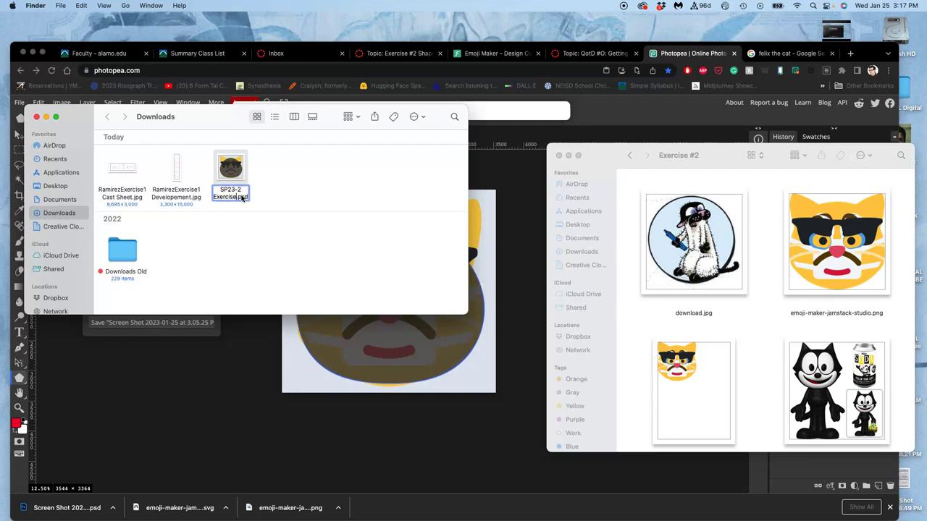
text( #)
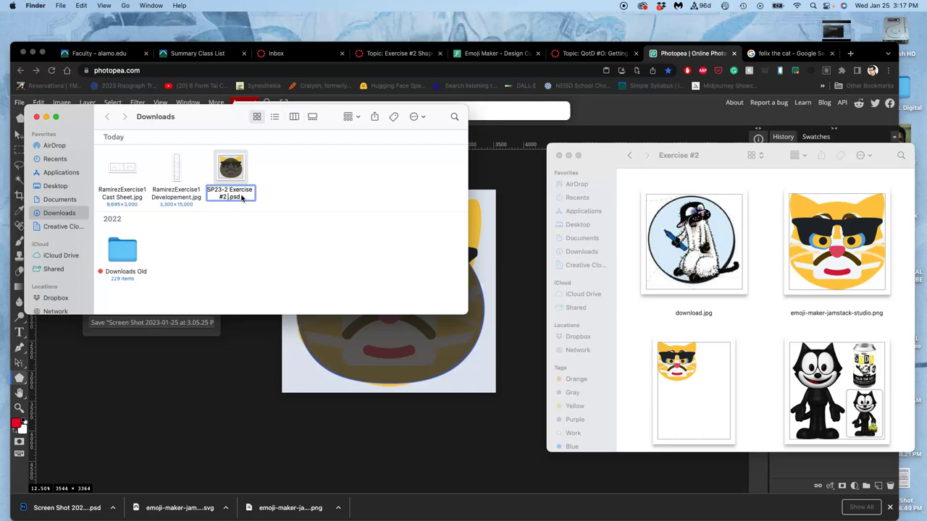
text(2 Bucky Cat Emoji)
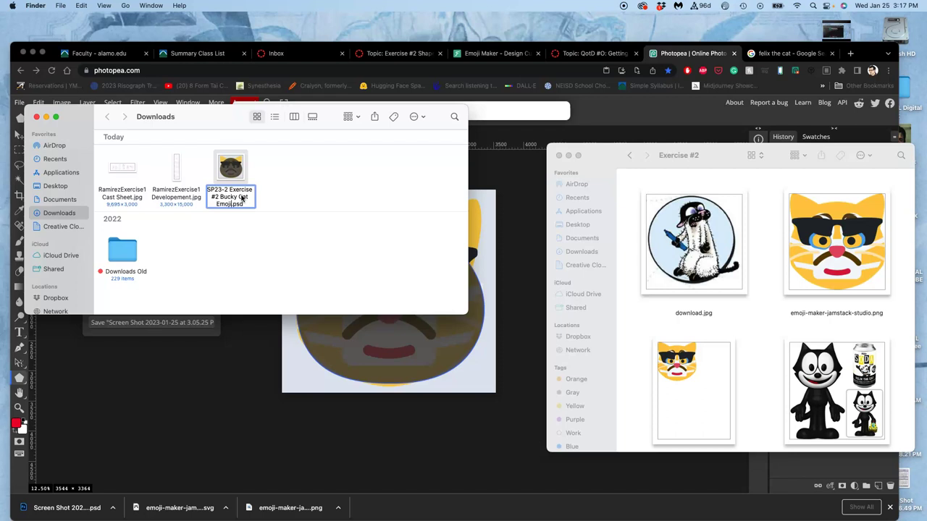
click(286, 193)
- Tag the renamed PSD yellow and move it into the Exercise #2 folder
right_click(245, 192)
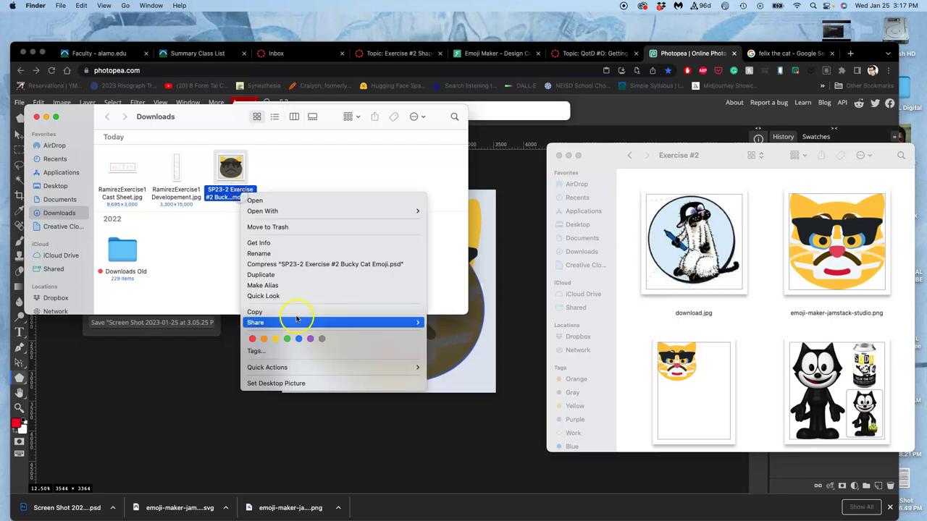
click(276, 339)
click(283, 192)
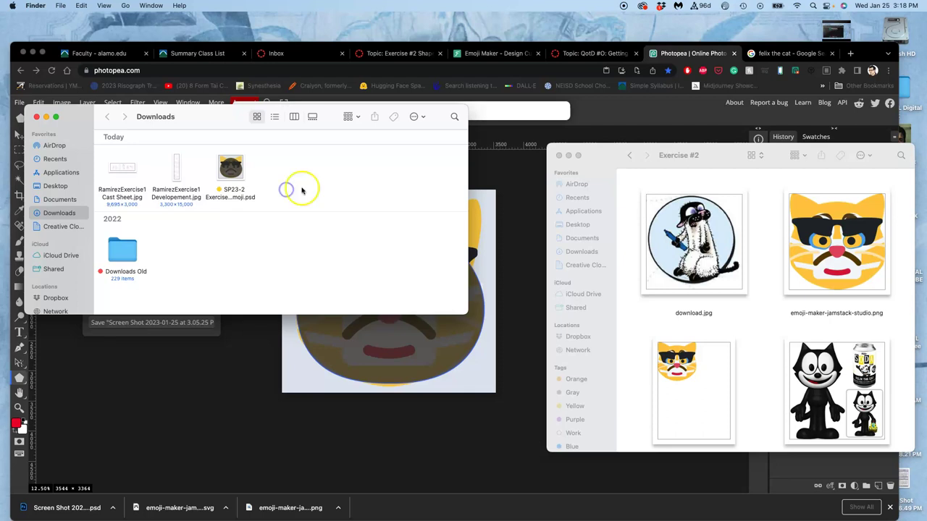
drag(230, 168, 757, 323)
- Close the screenshot documents without saving and close the Photopea browser tab
click(515, 249)
click(430, 226)
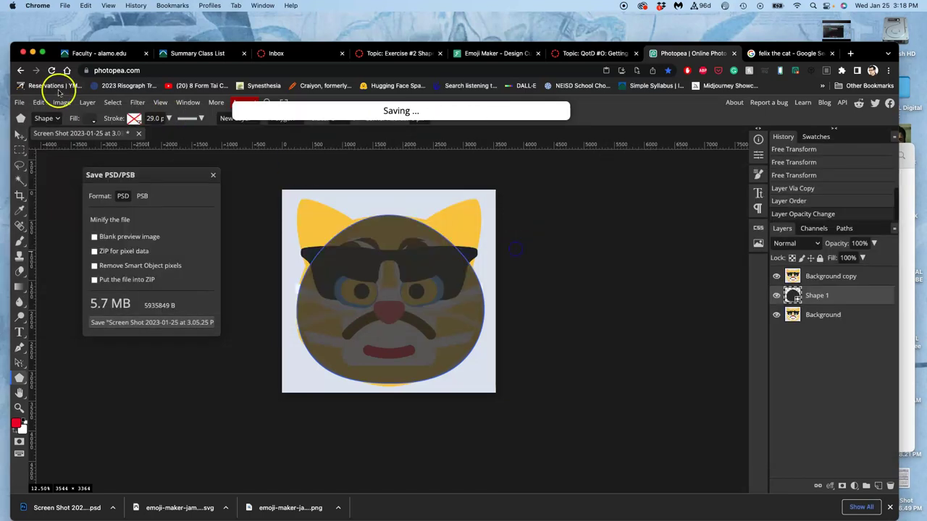
click(19, 103)
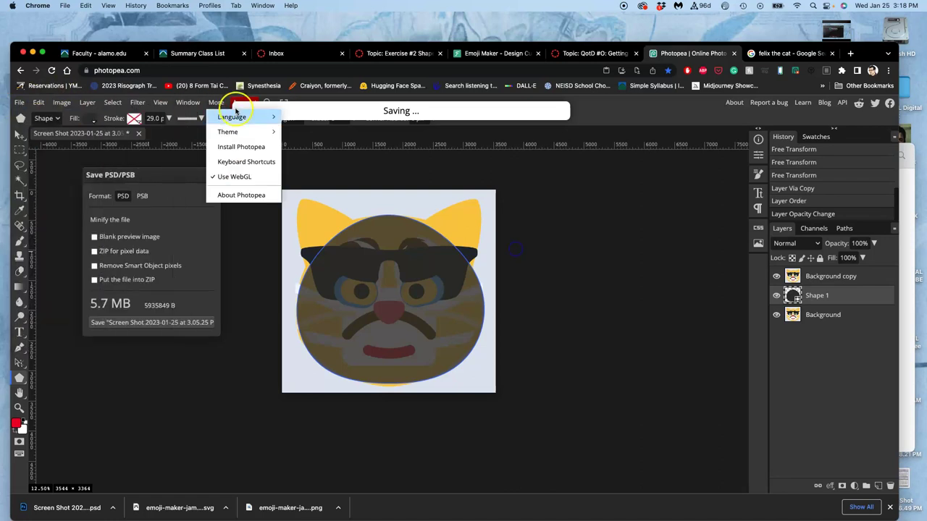
click(139, 134)
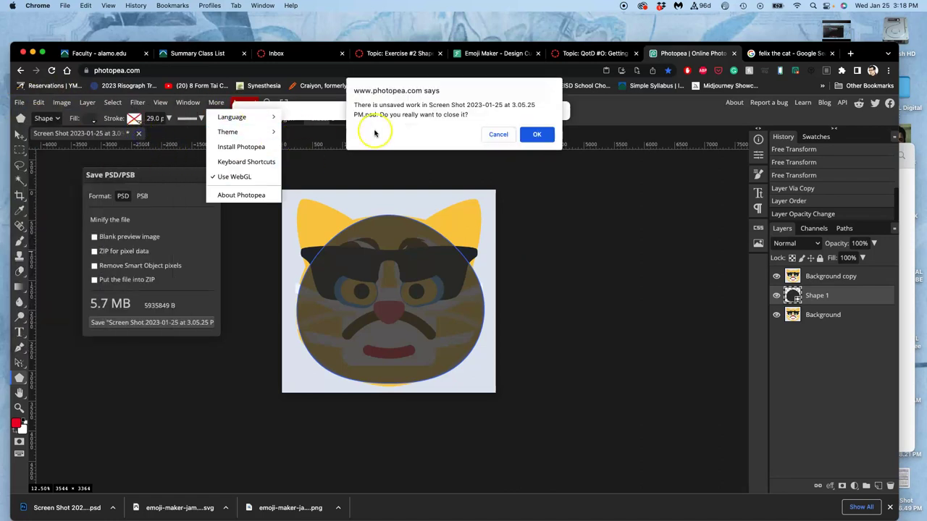
click(536, 135)
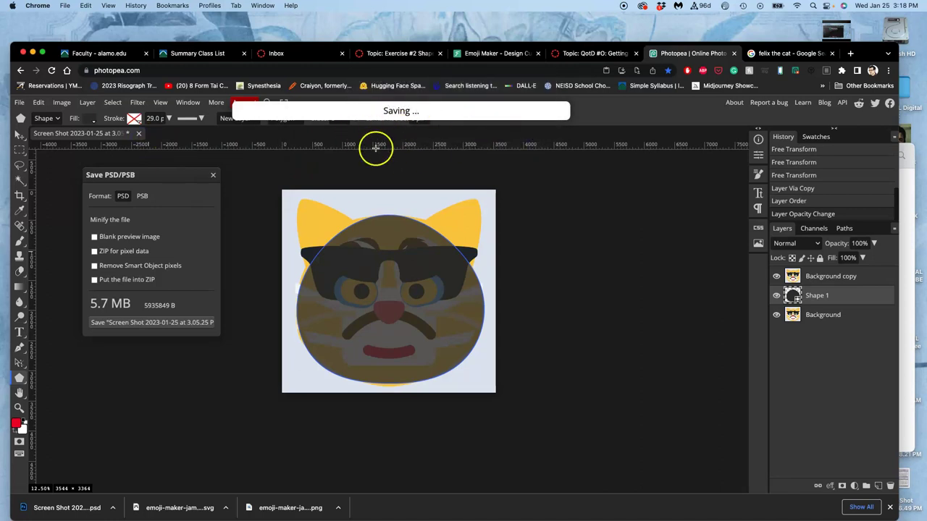
click(139, 134)
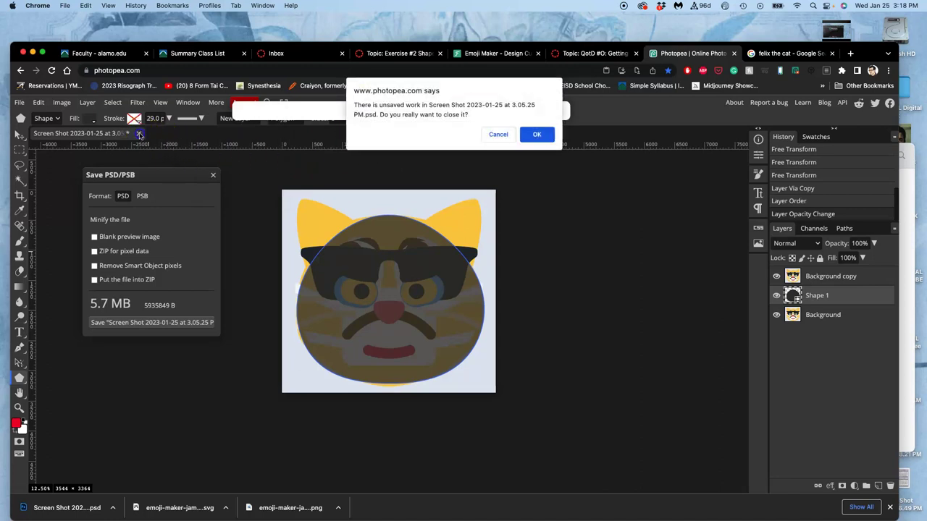
click(539, 132)
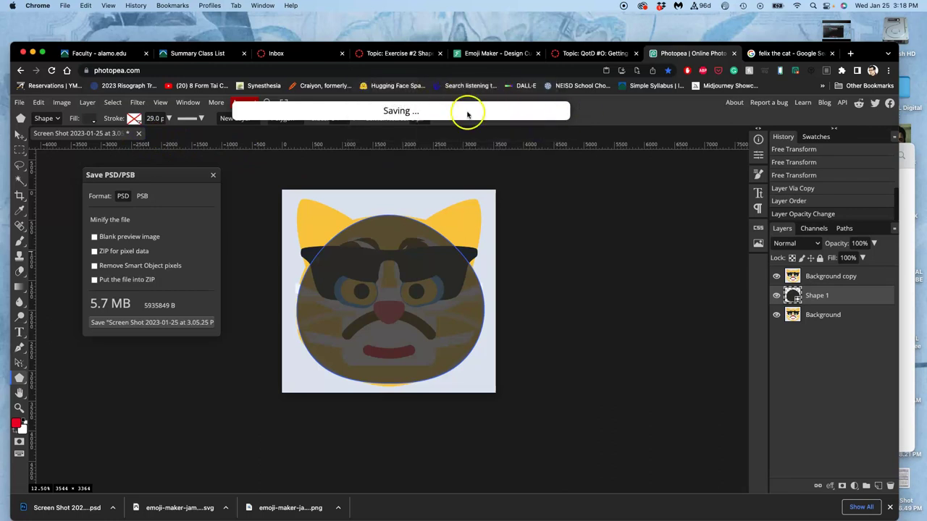
click(733, 54)
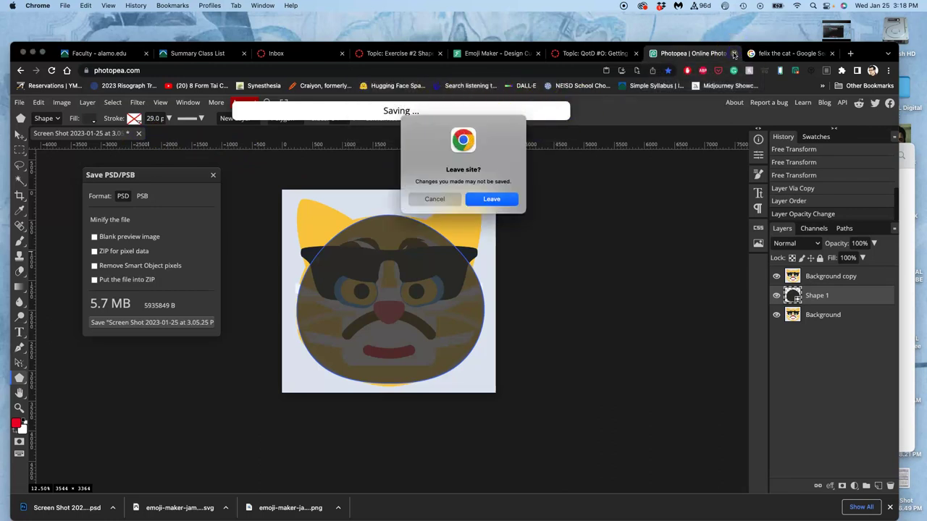
- Leave the old Photopea tab and load photopea.com in a new tab
click(491, 199)
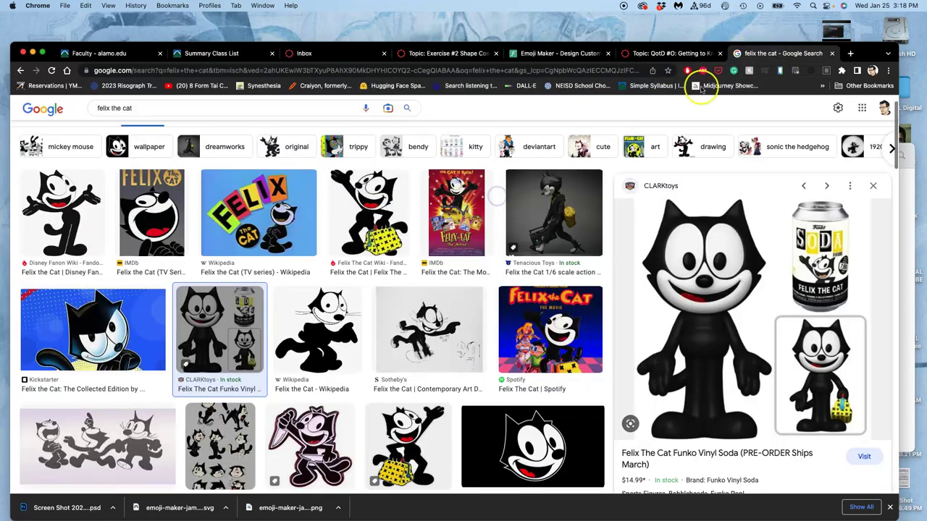
click(850, 53)
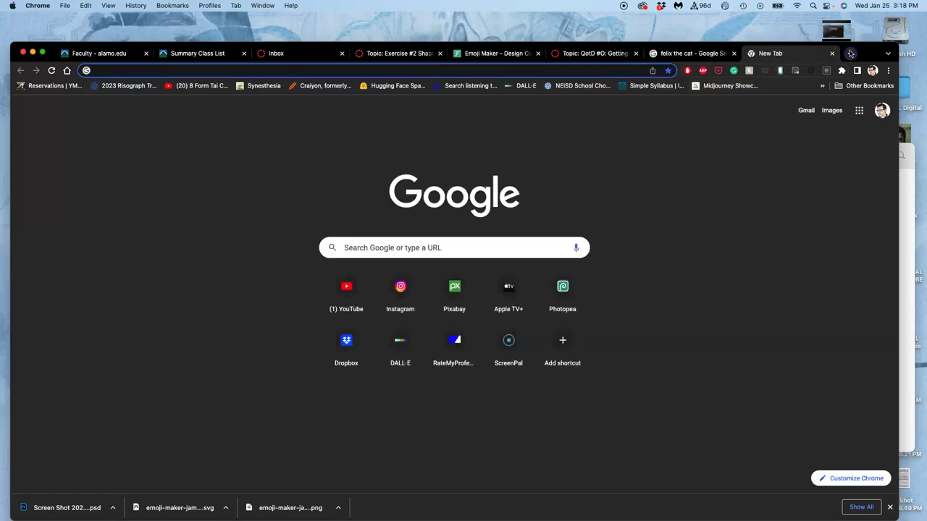
text(photo)
key(Return)
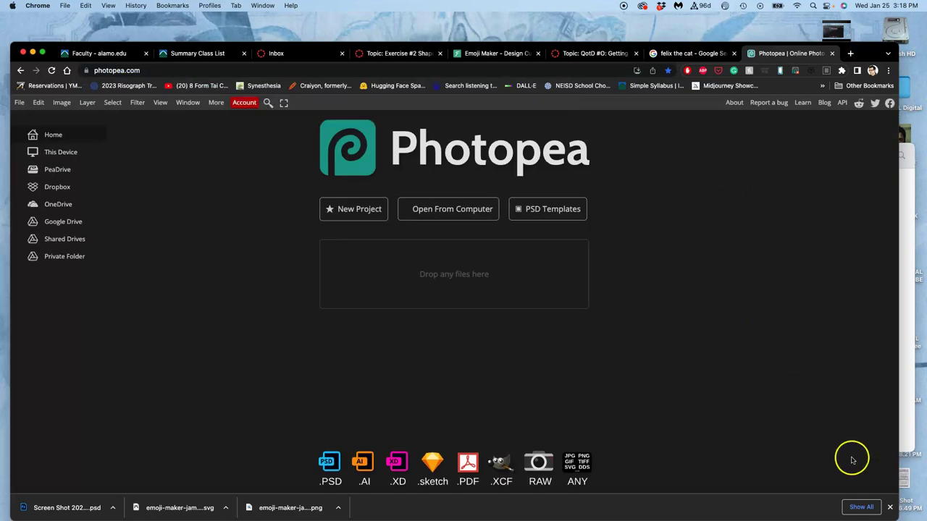
- Open the Bucky Cat Emoji PSD from the Exercise #2 folder in Photopea
click(889, 505)
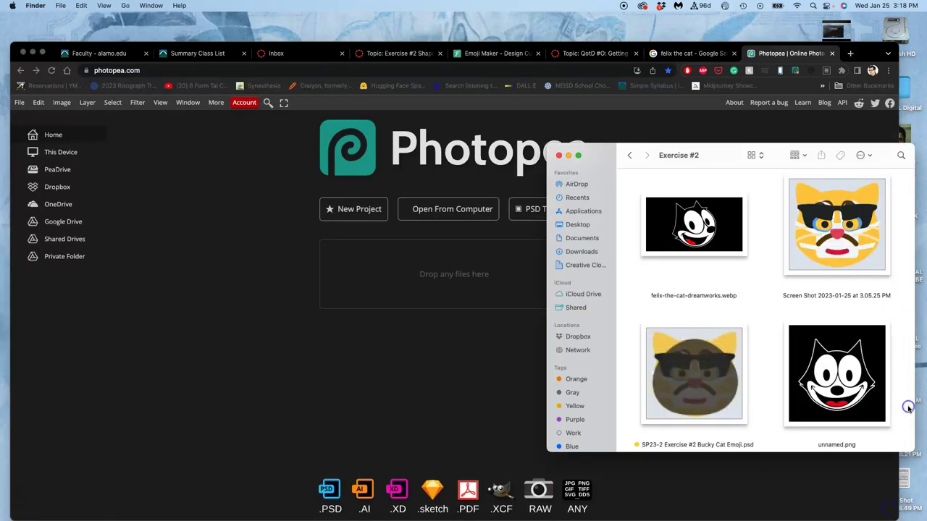
click(905, 408)
drag(711, 372, 480, 279)
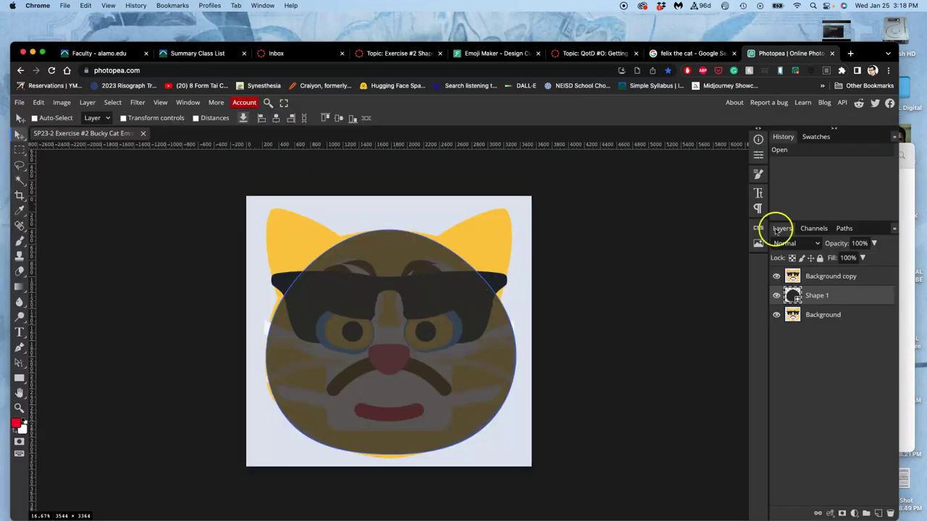
- Draw a three-sided parametric polygon triangle over the cat's face as Shape 2
click(775, 276)
click(775, 276)
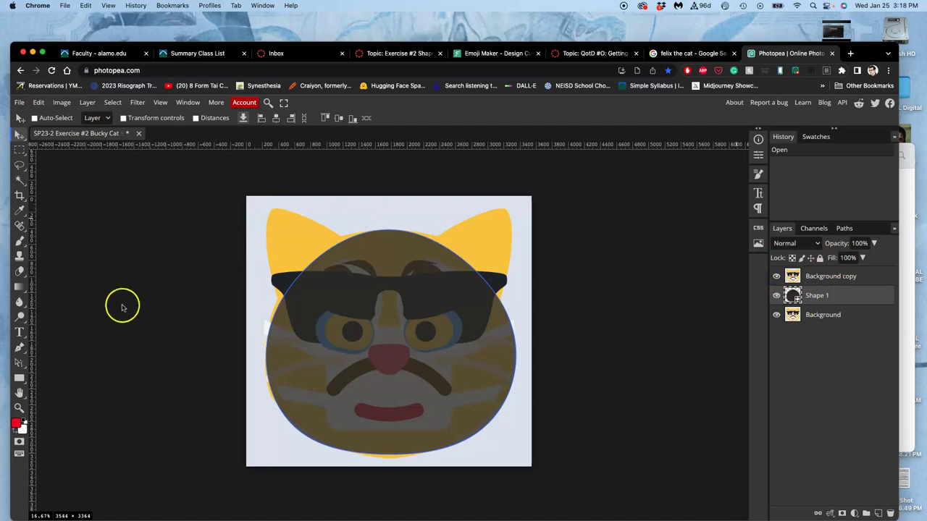
click(20, 377)
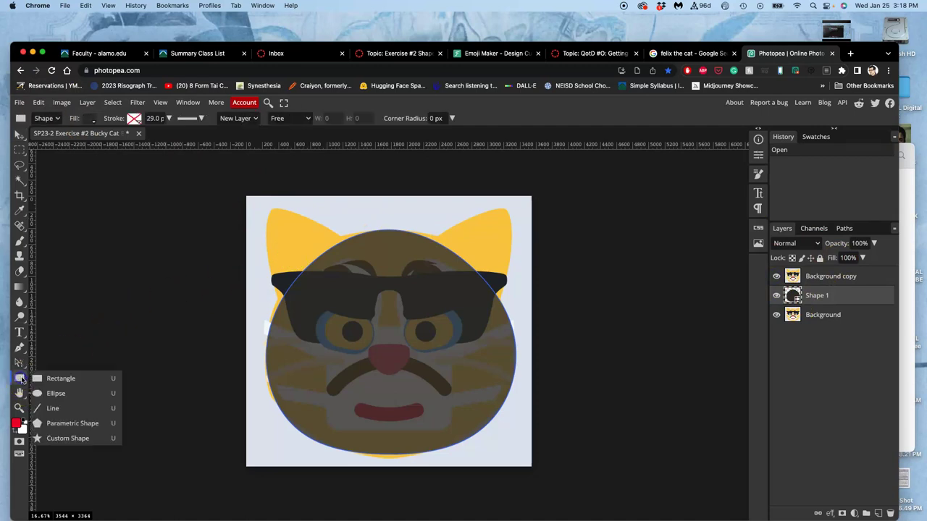
click(55, 422)
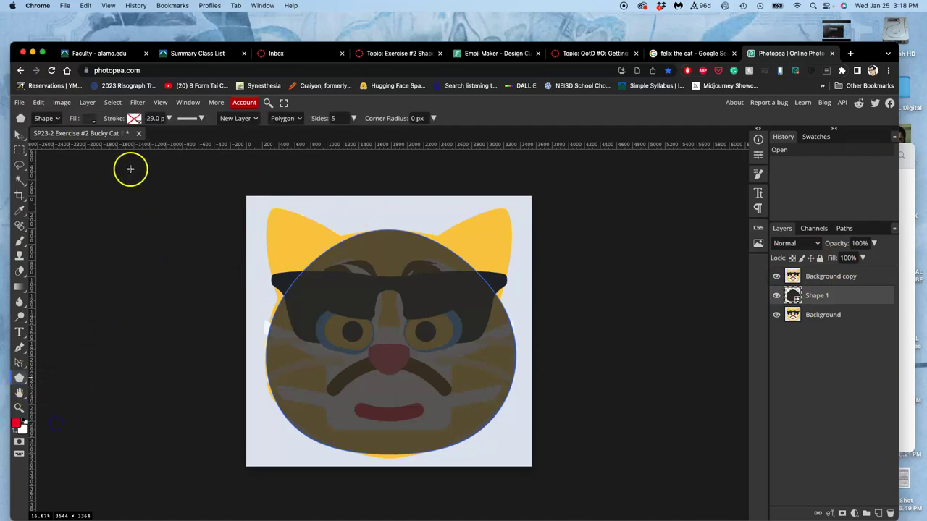
click(341, 120)
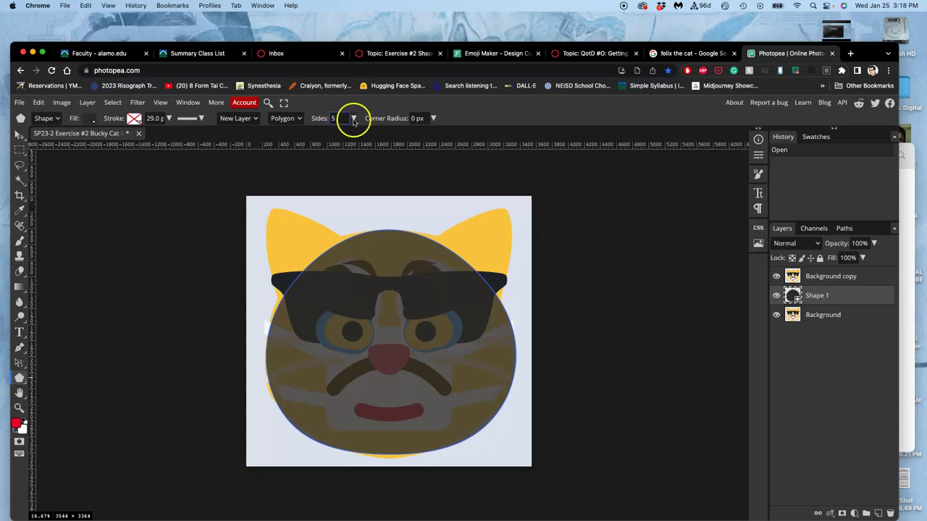
click(353, 119)
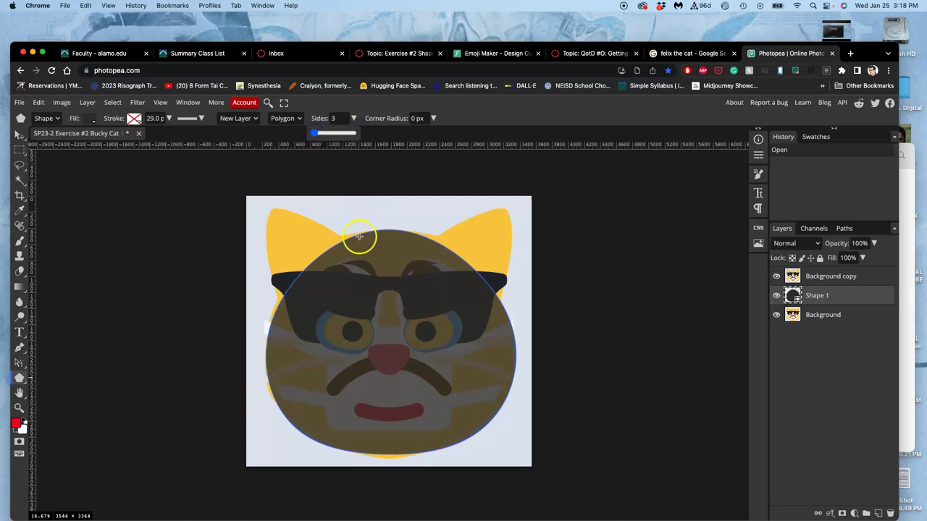
click(368, 339)
drag(367, 368, 367, 368)
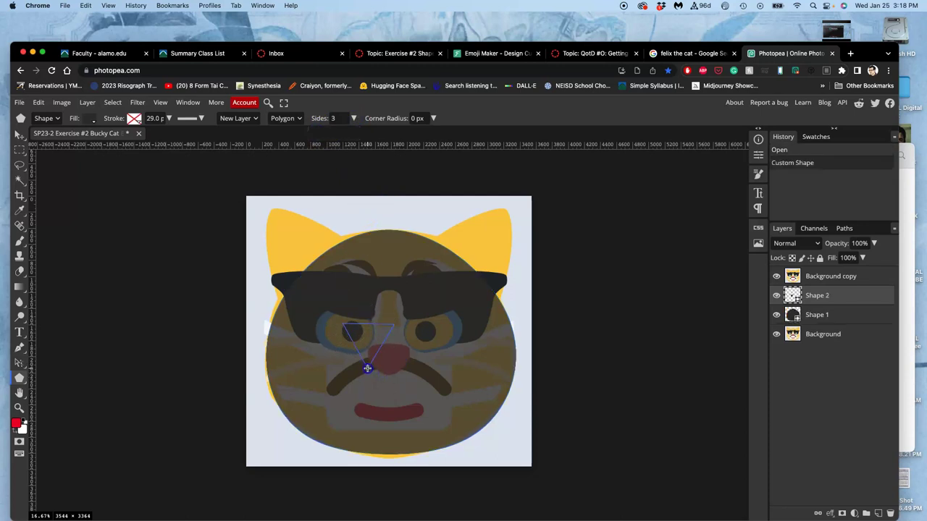
- Change the Shape 2 triangle's fill colour to light pink #e2addf
double_click(792, 296)
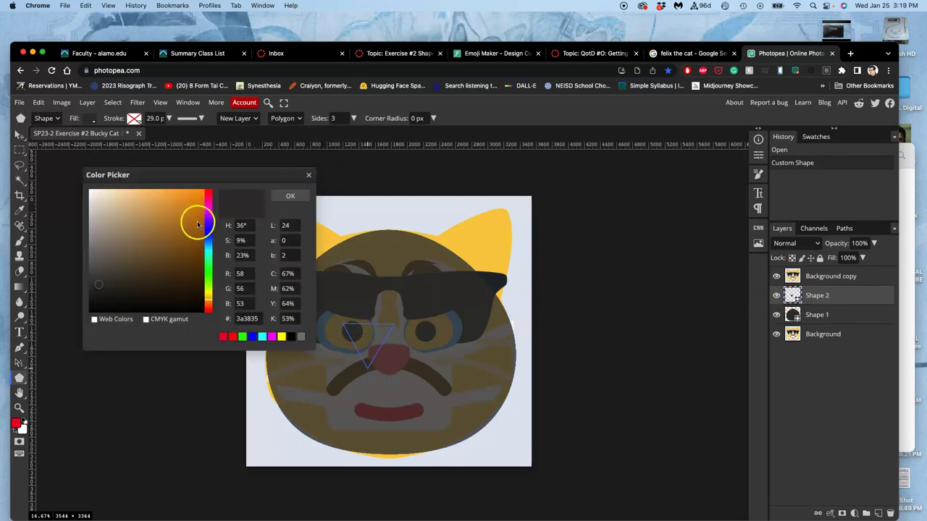
click(900, 237)
scroll(754, 264, up, 3)
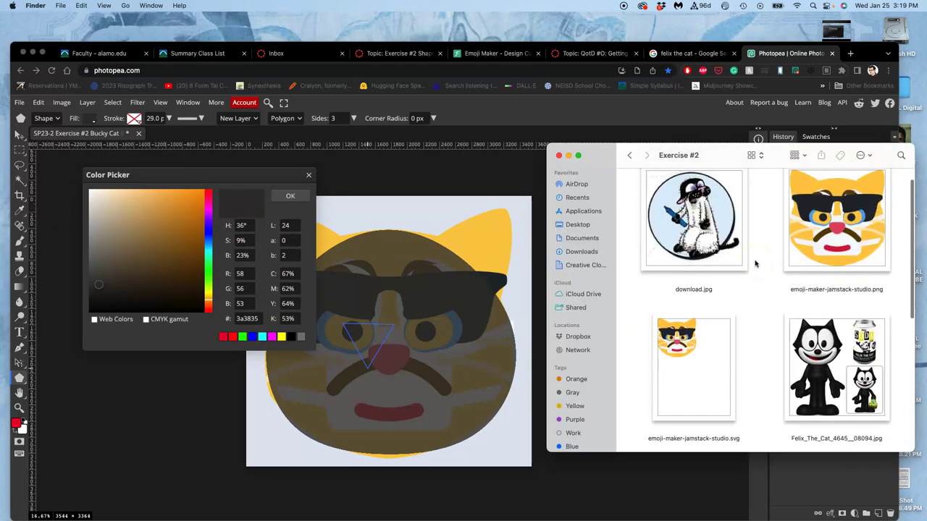
click(736, 233)
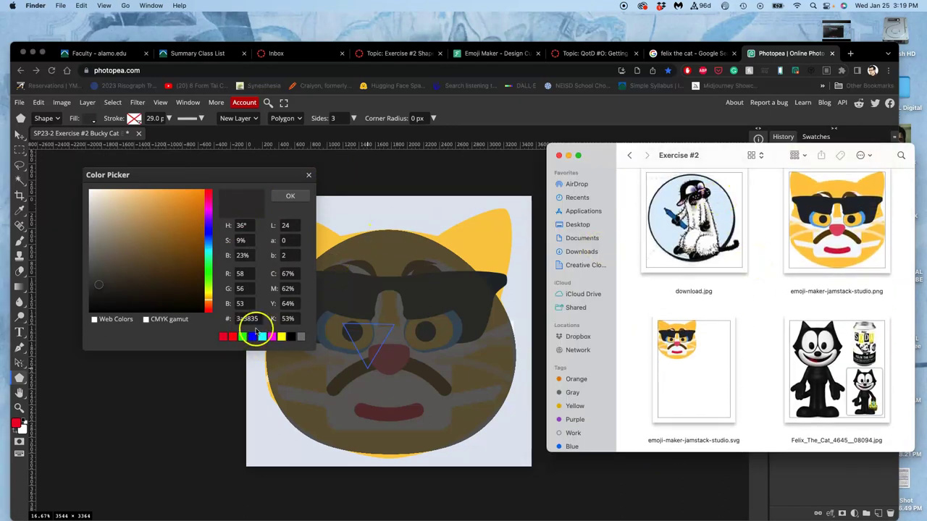
click(209, 215)
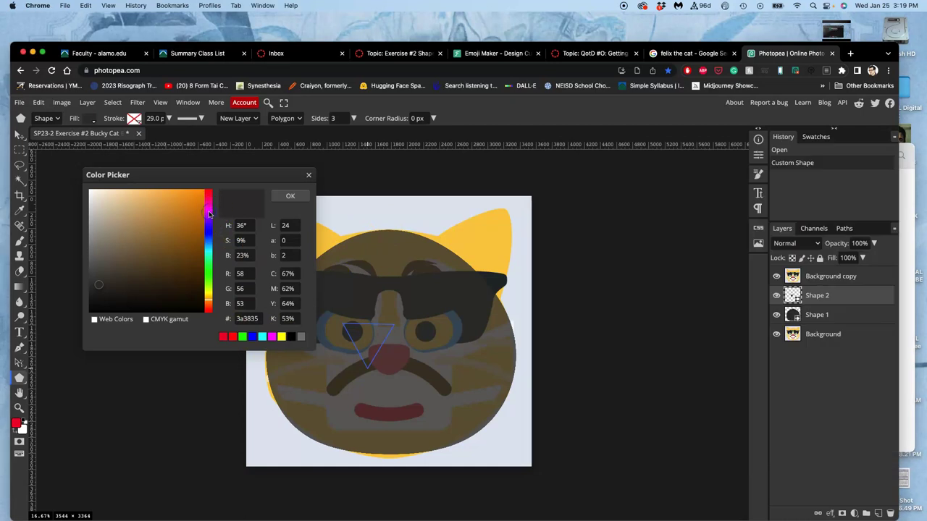
click(209, 210)
drag(139, 224, 116, 206)
click(287, 195)
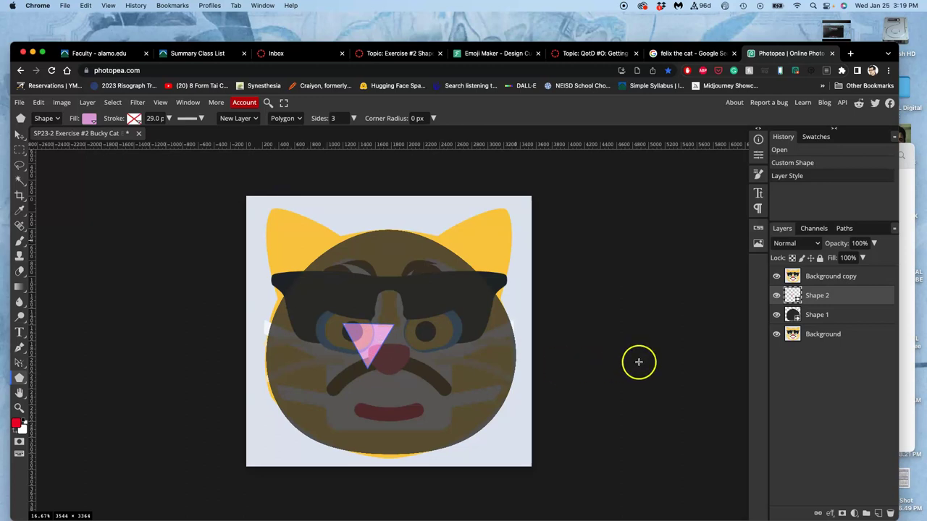
- Move the pink Shape 2 triangle down onto the cat's nose below the sunglasses
click(776, 276)
click(776, 276)
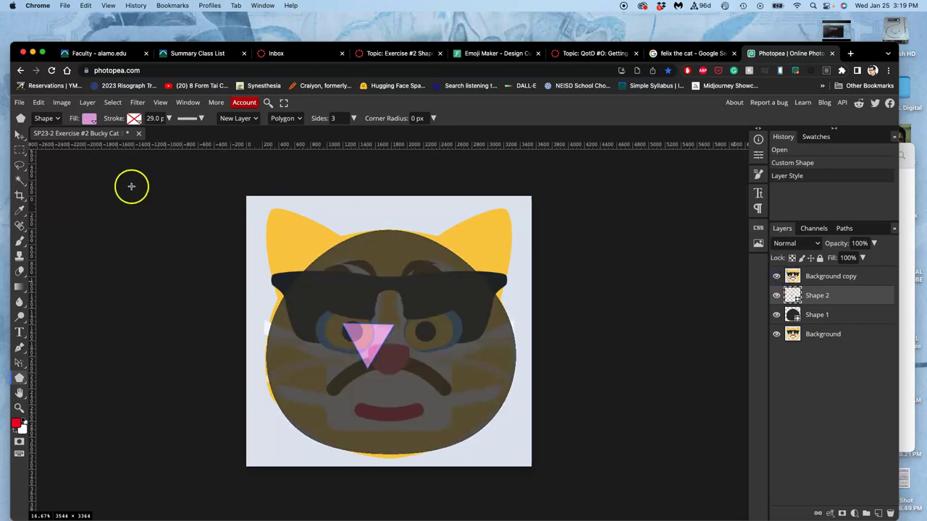
click(18, 135)
drag(385, 347, 396, 364)
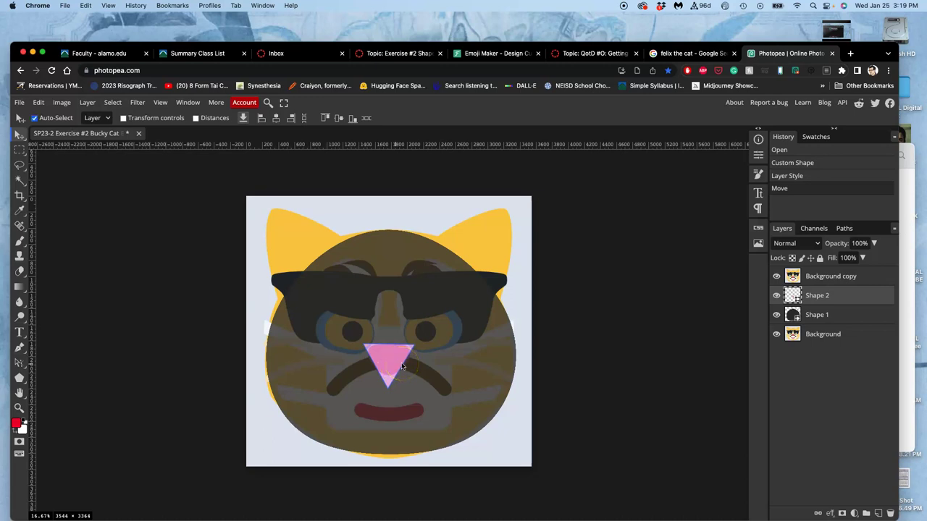
key(super+t)
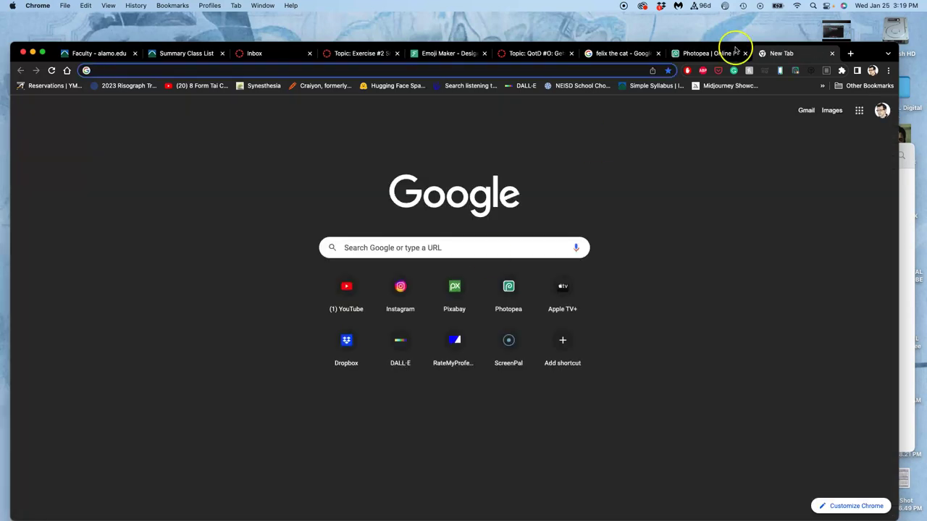
click(832, 54)
- Shorten the pink triangle to about 81% height and warp both sides outward
key(alt+super+t)
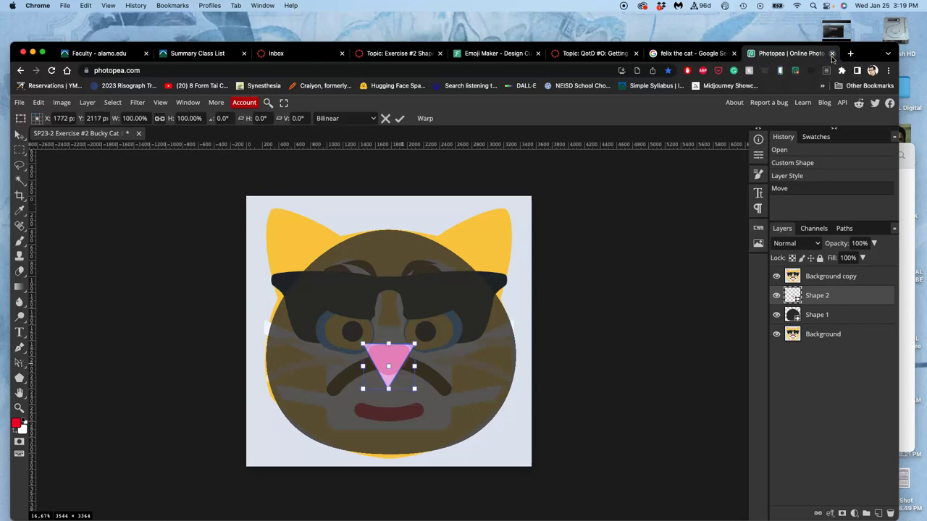
key(super+equal)
key(super+equal)
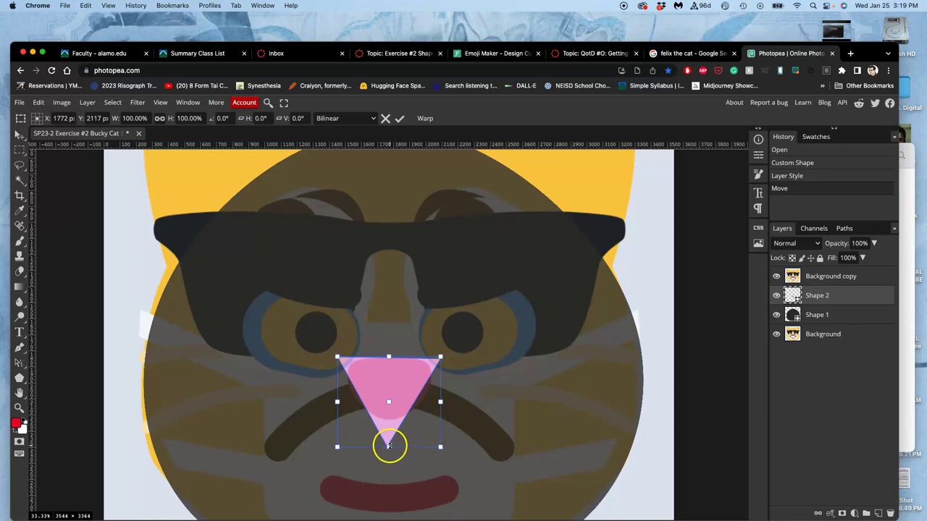
drag(389, 446, 388, 430)
right_click(396, 403)
click(417, 433)
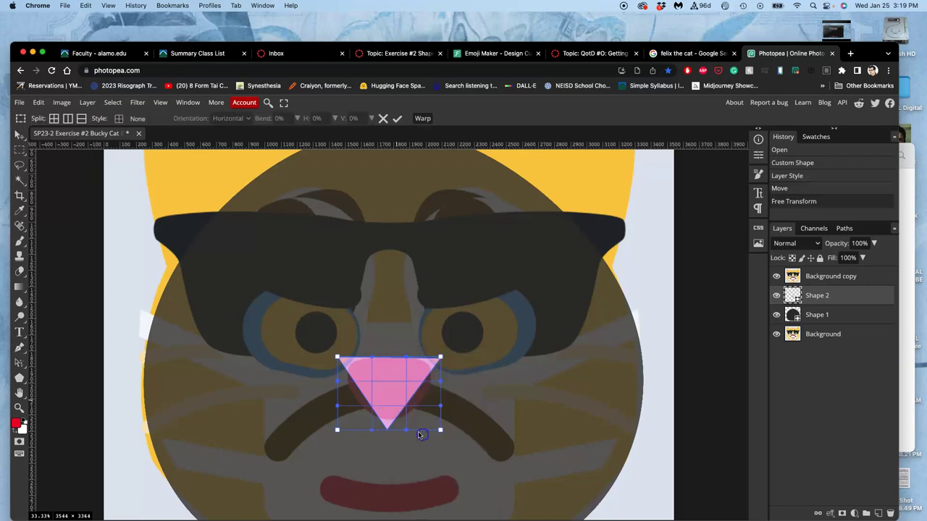
drag(366, 396, 361, 401)
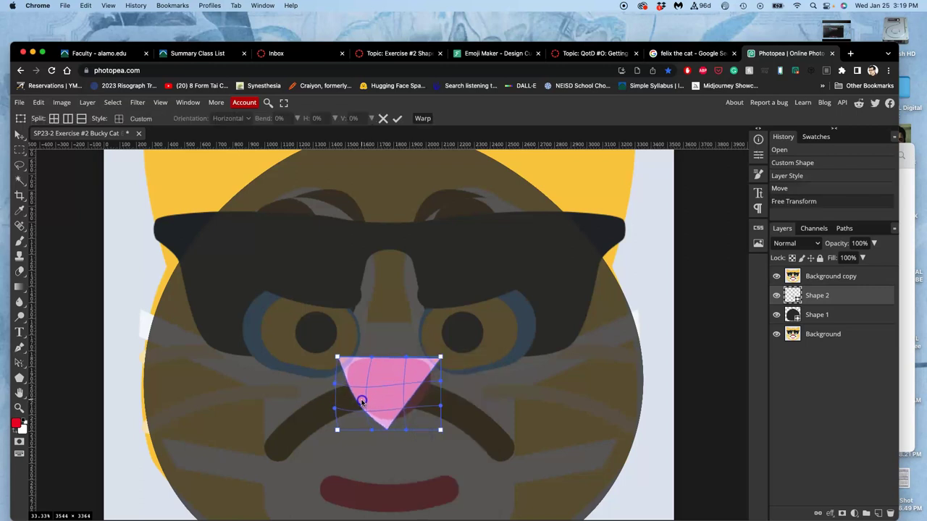
drag(413, 387, 423, 394)
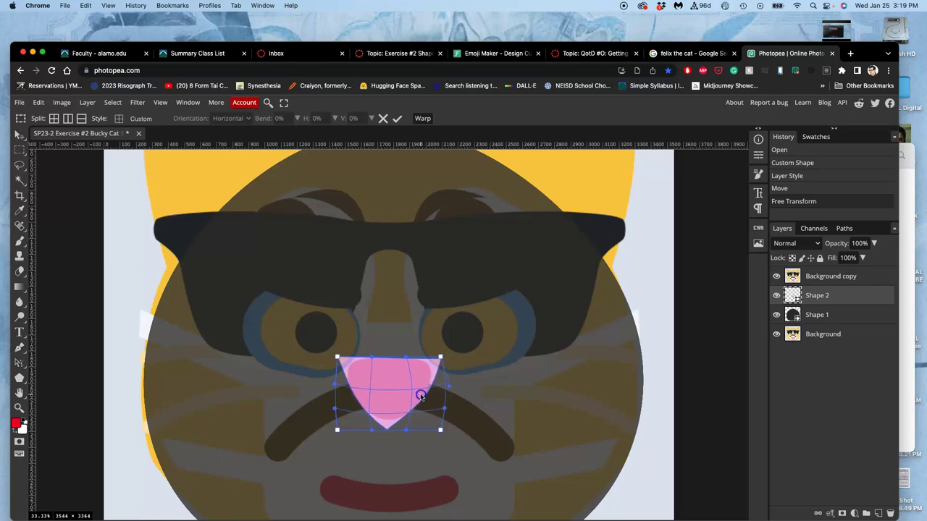